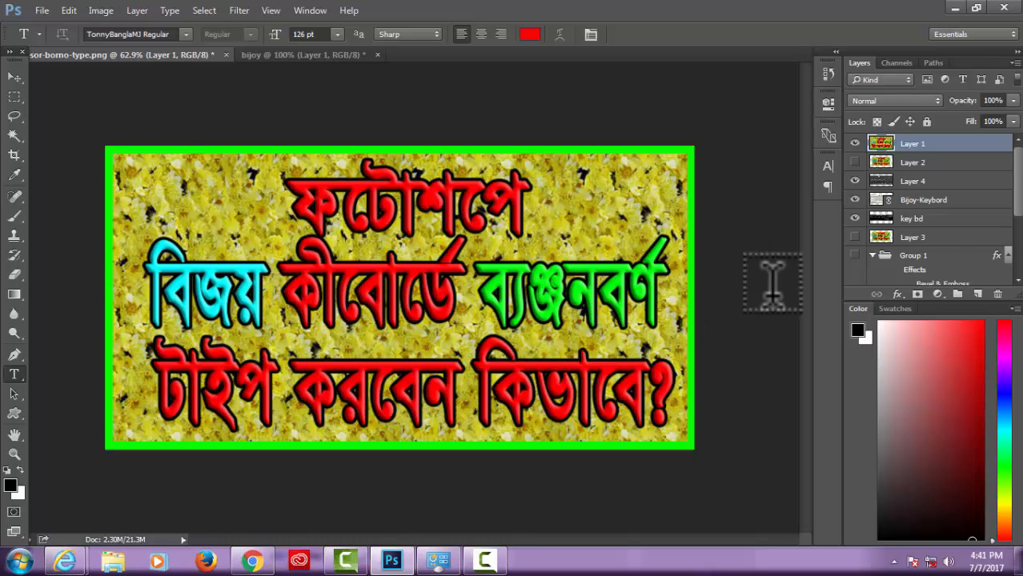
Hide Layer 1 to reveal the Bijoy keyboard layout and select Layer 4
click(855, 144)
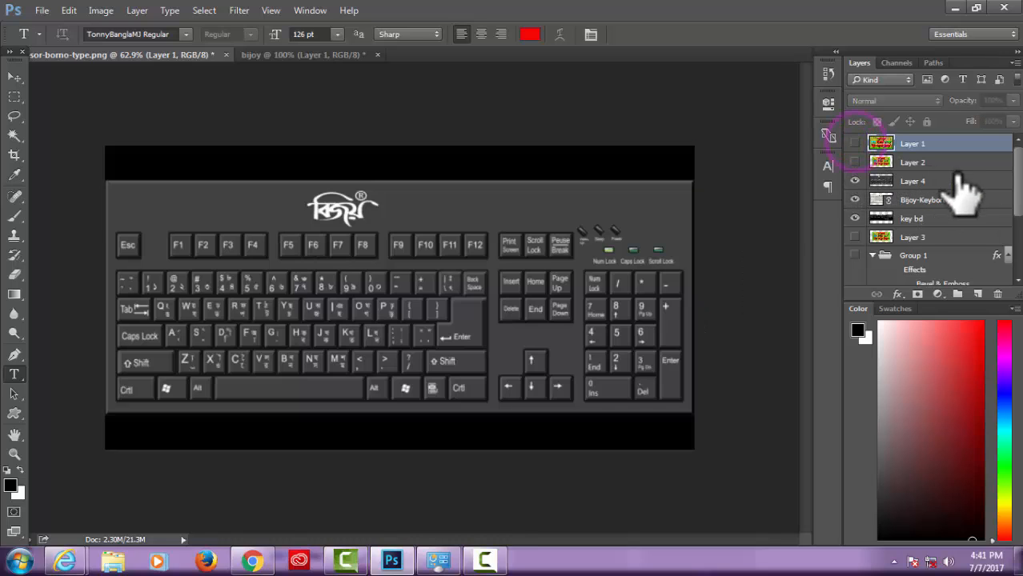
click(955, 181)
scroll(352, 352, up, 2)
scroll(354, 344, down, 1)
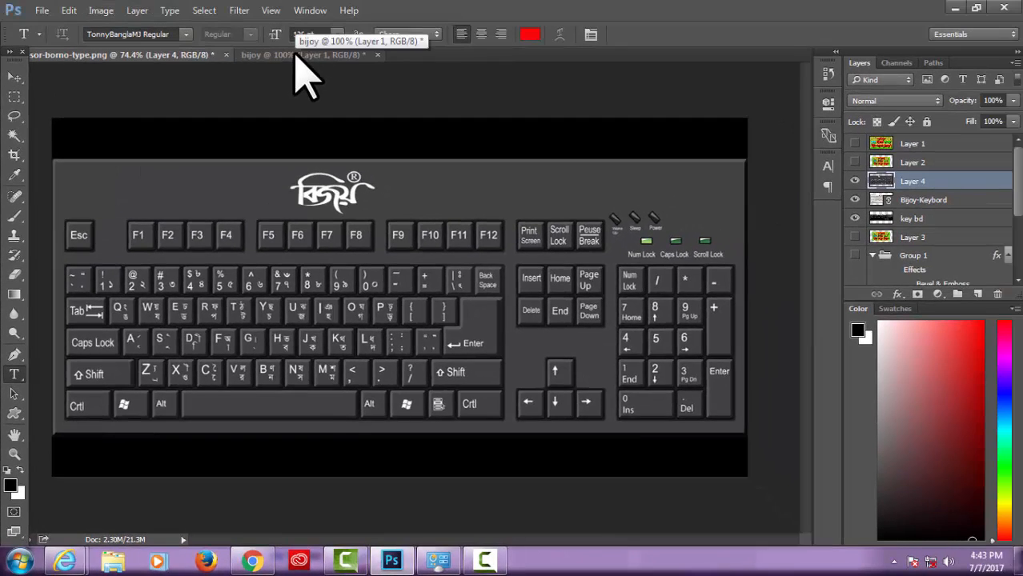
Switch to the bijoy document and show the available Bijoy Bayanno input modes
click(297, 54)
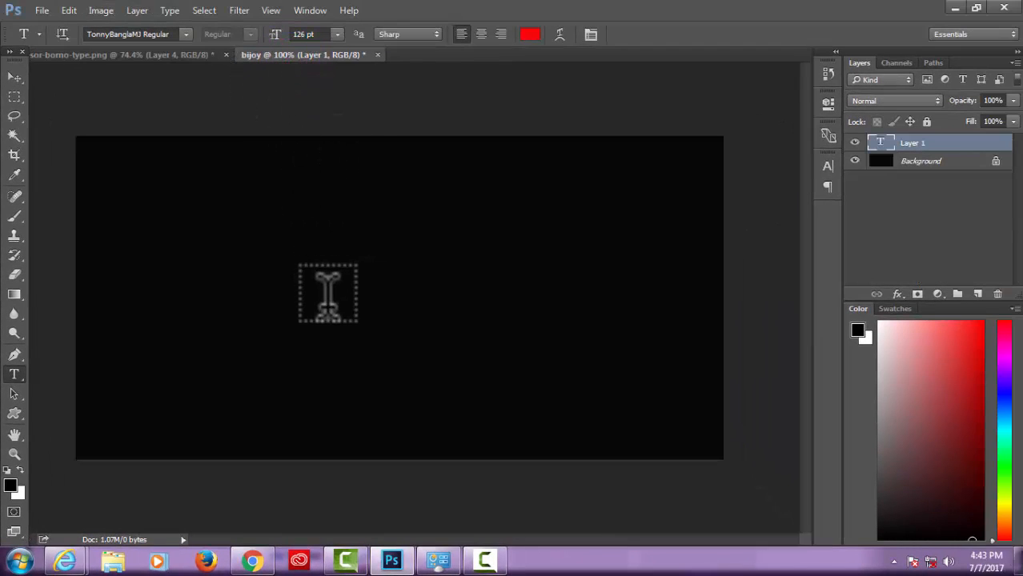
scroll(328, 296, up, 1)
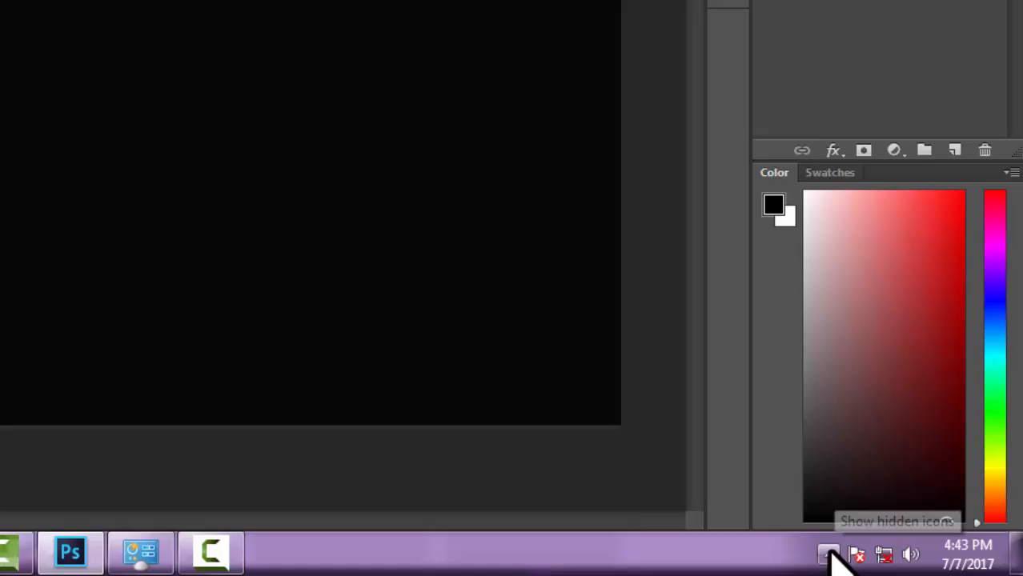
click(895, 562)
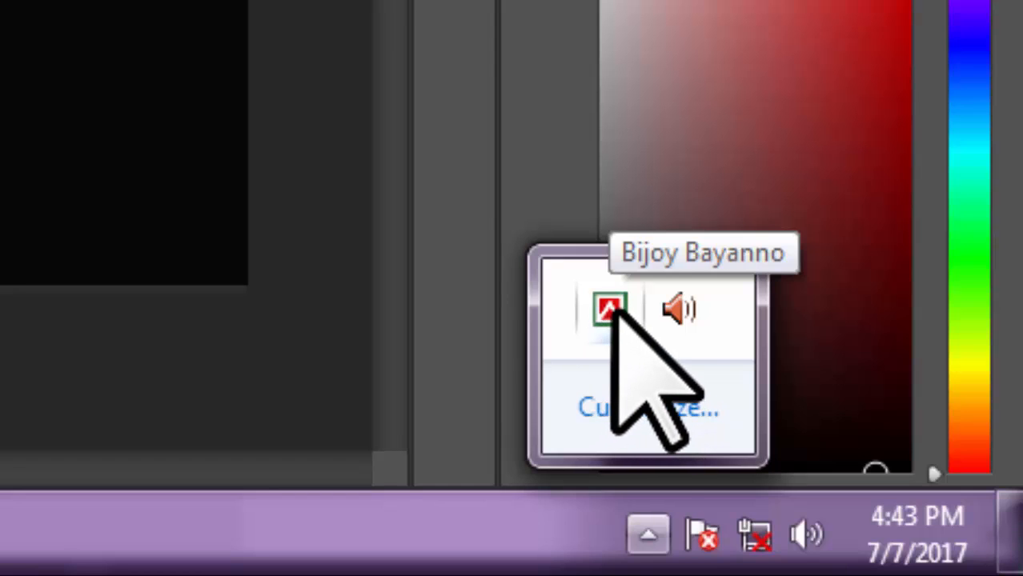
right_click(612, 310)
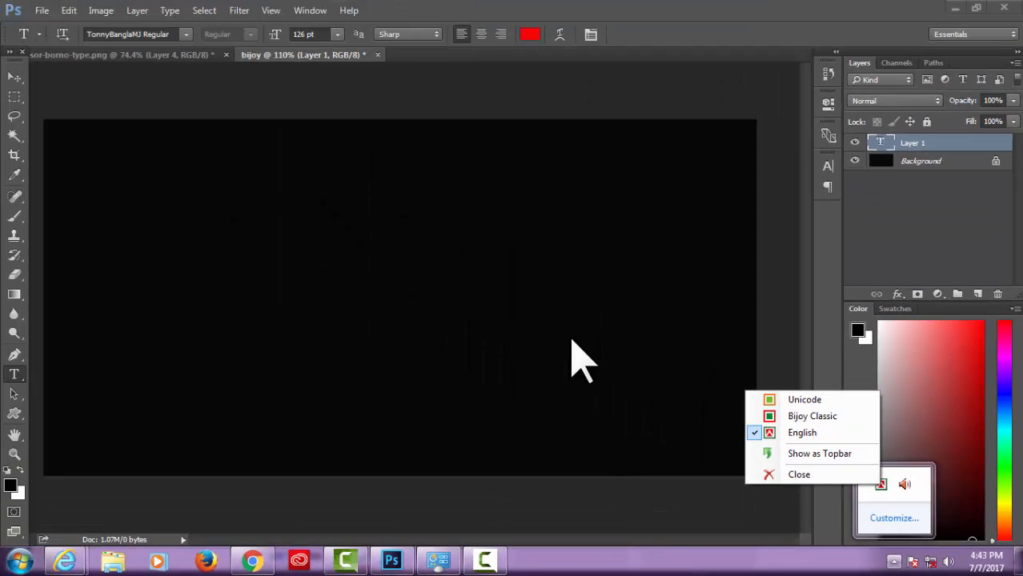
Add a text layer with the Bengali letter খ in TonnyBanglaMJ Regular at 126 pt on the black canvas
click(222, 215)
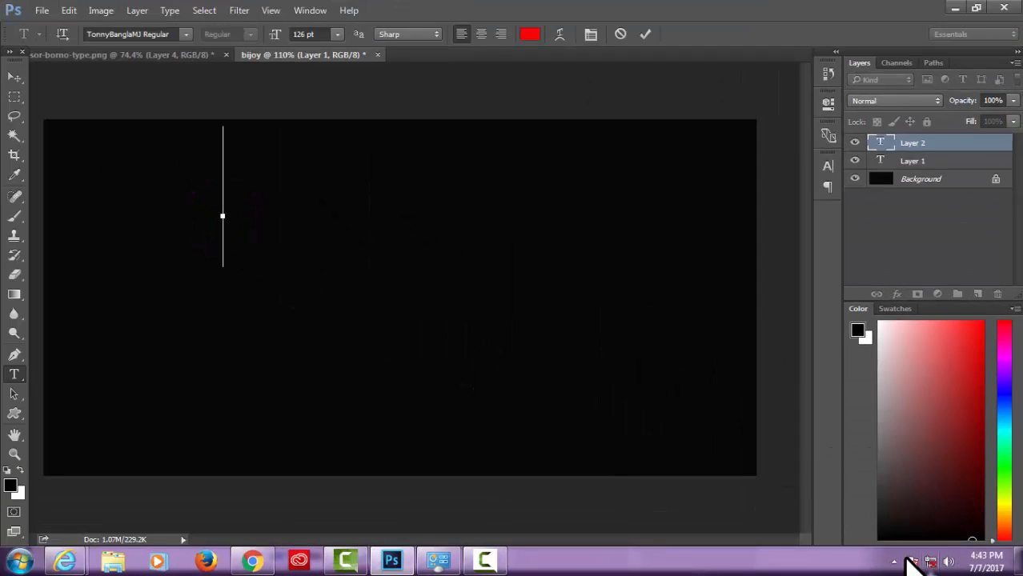
click(894, 562)
right_click(878, 485)
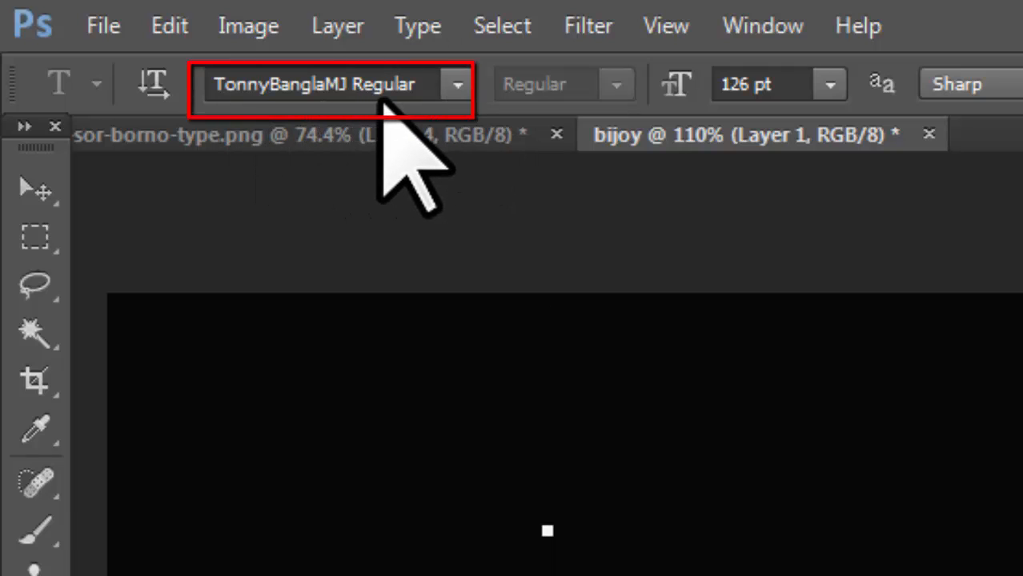
text(থ)
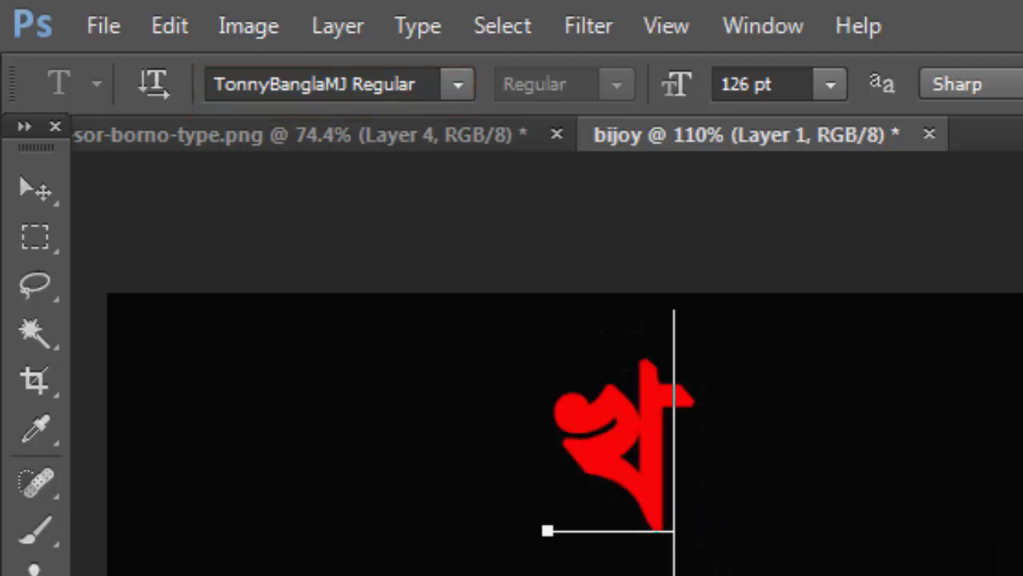
Look at the keyboard layout document, return to the bijoy document and examine the Bijoy Bayanno input modes
click(258, 128)
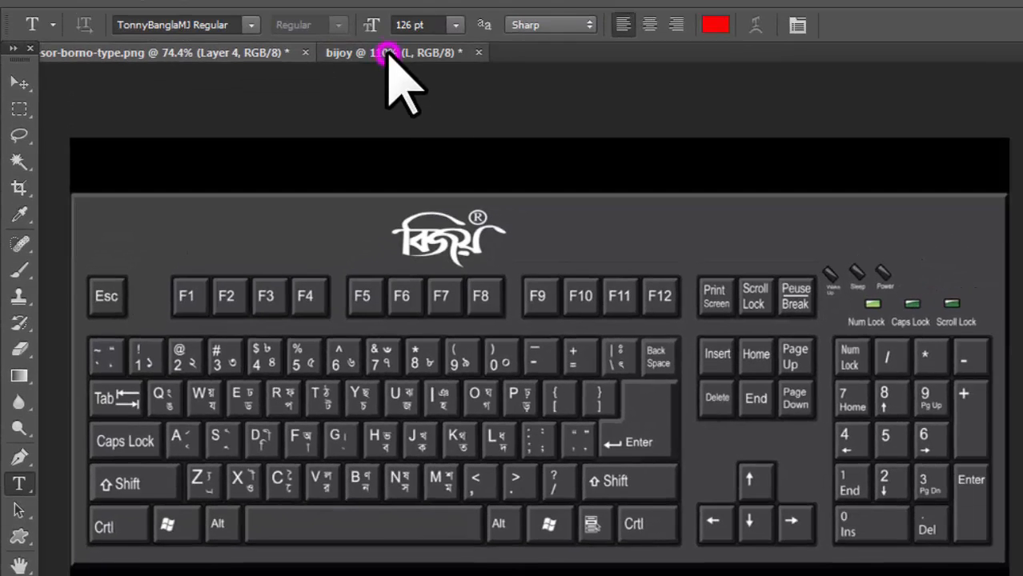
click(404, 32)
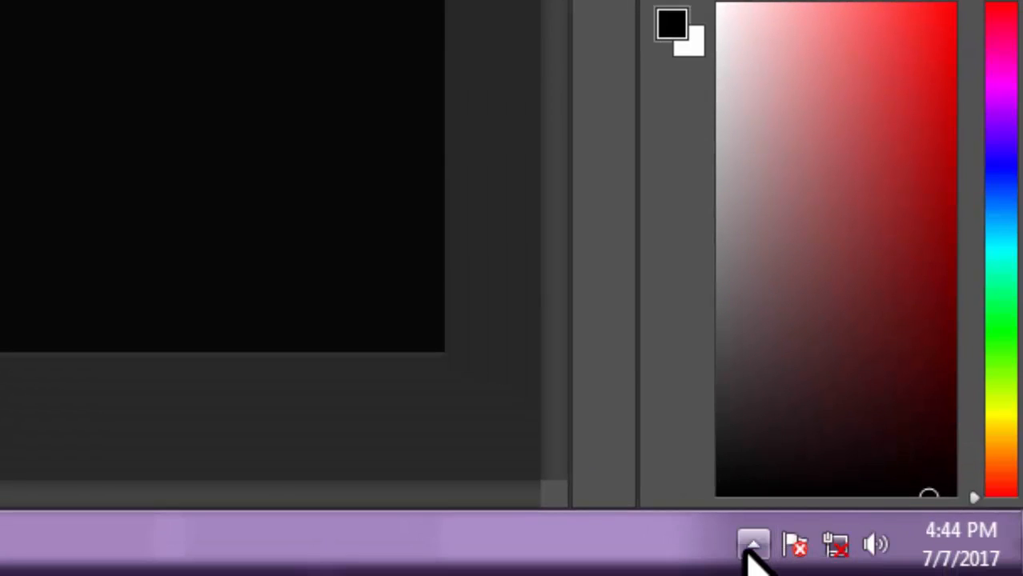
click(744, 545)
right_click(724, 370)
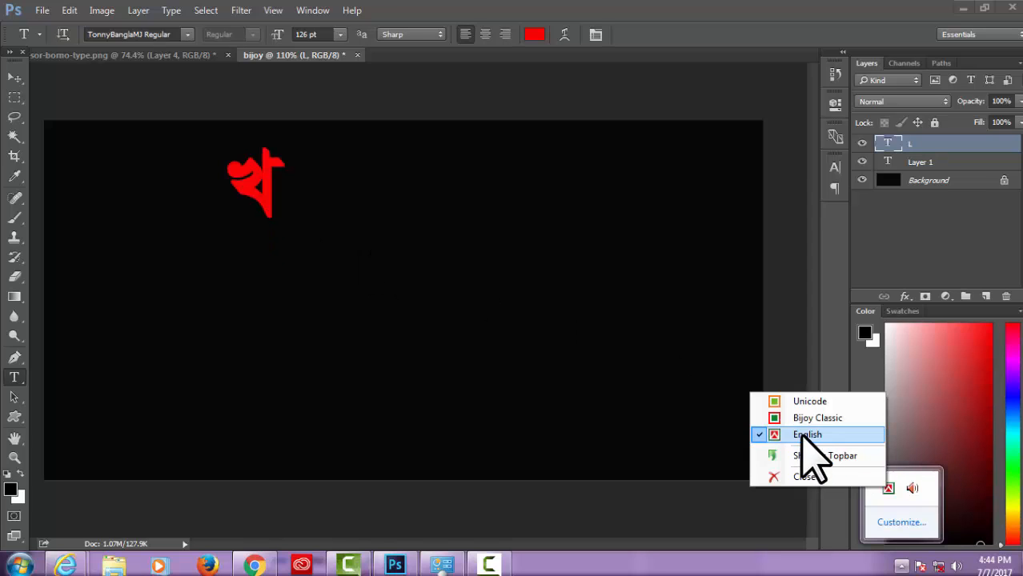
Set the text font to Times New Roman Regular
click(187, 33)
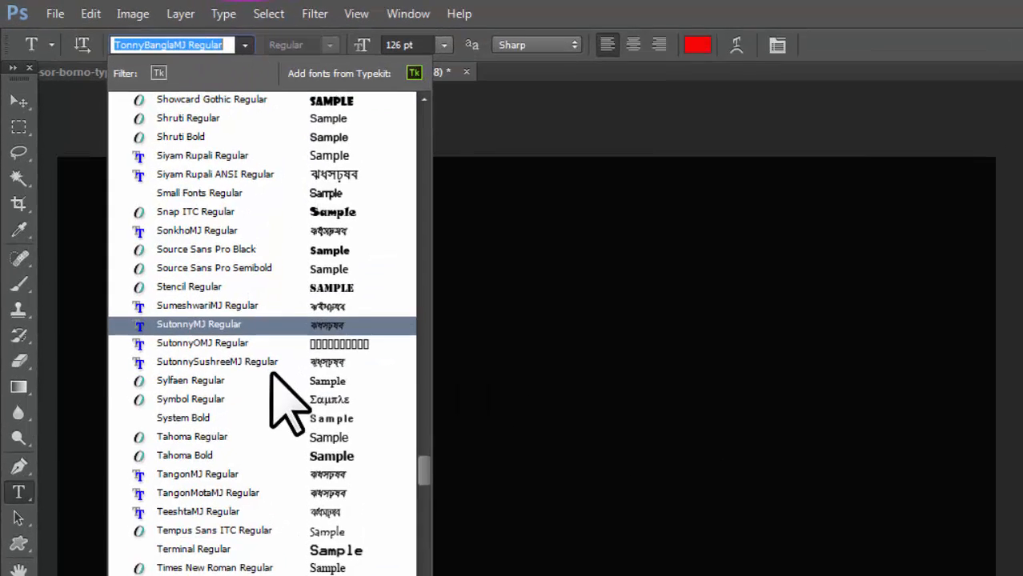
click(188, 34)
click(187, 34)
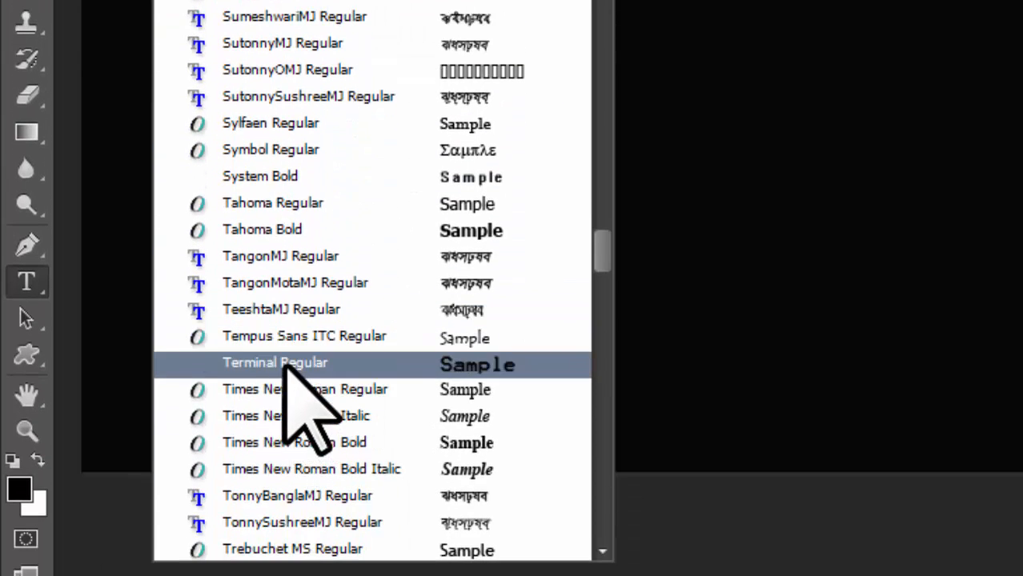
click(334, 391)
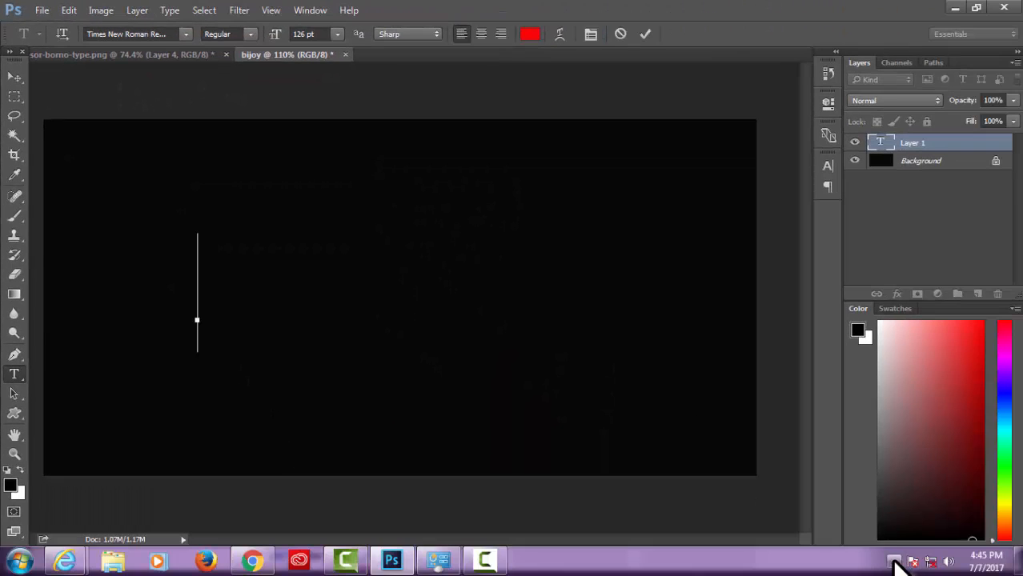
Check that Bijoy Bayanno is in English mode, write PHOTOSHOP as red 126 pt text and move it to fit within the canvas
click(894, 561)
right_click(845, 462)
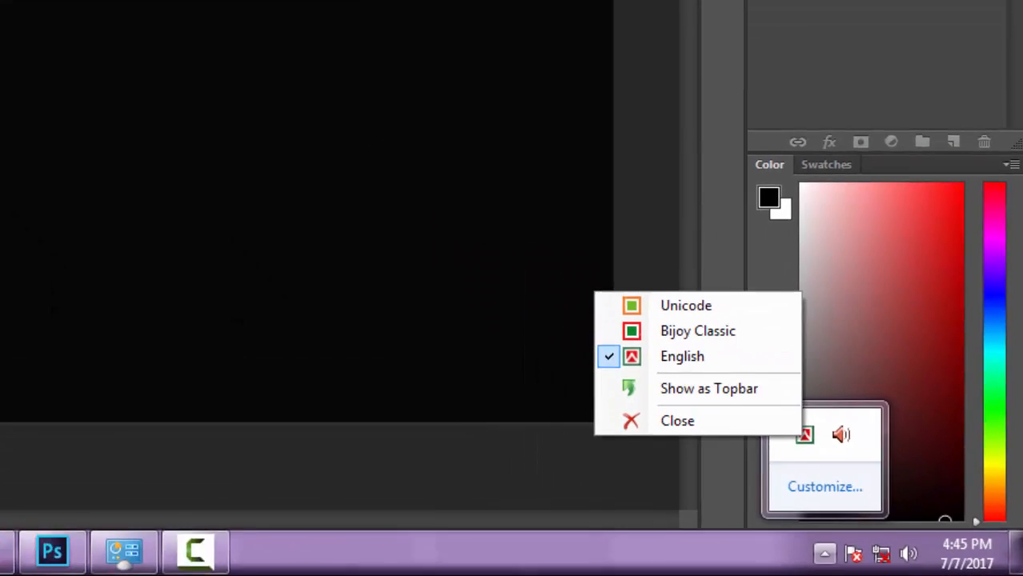
click(196, 317)
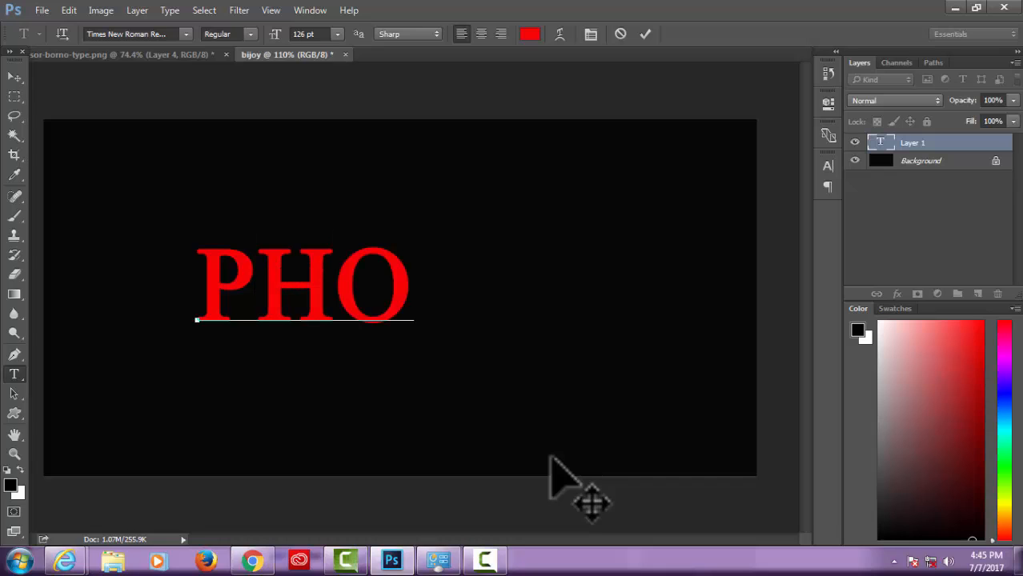
text(PHOTOSHO)
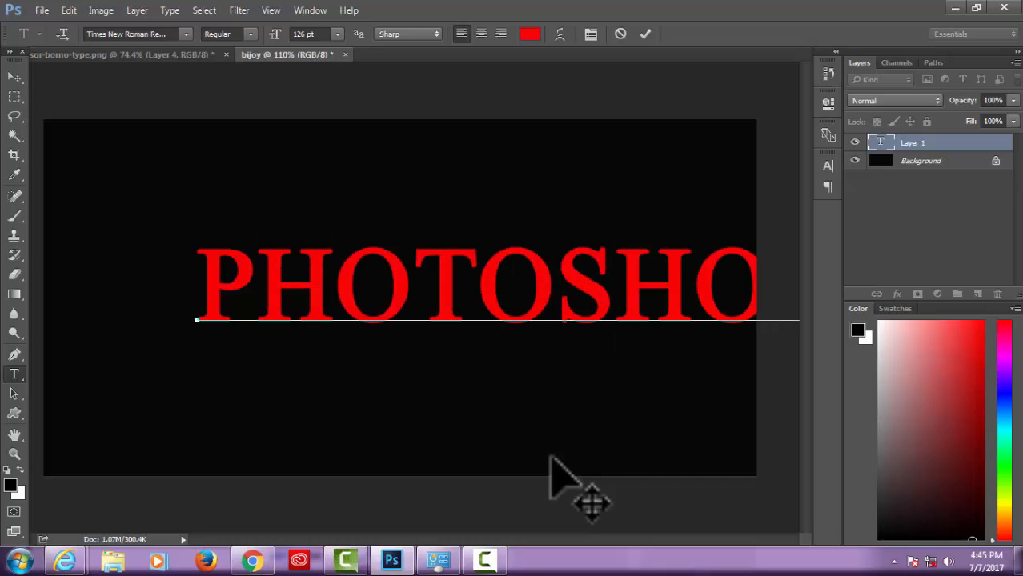
click(644, 34)
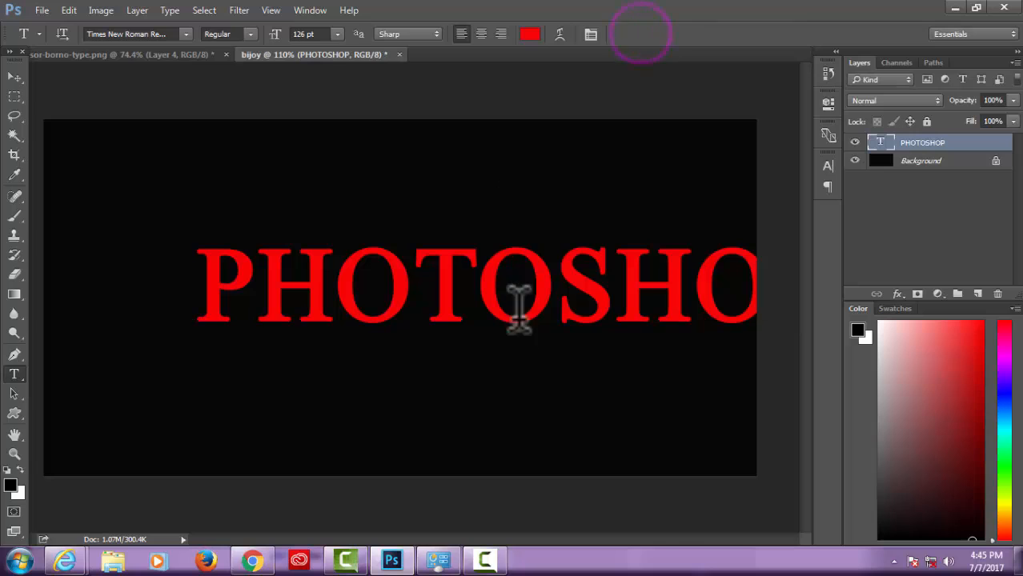
click(14, 75)
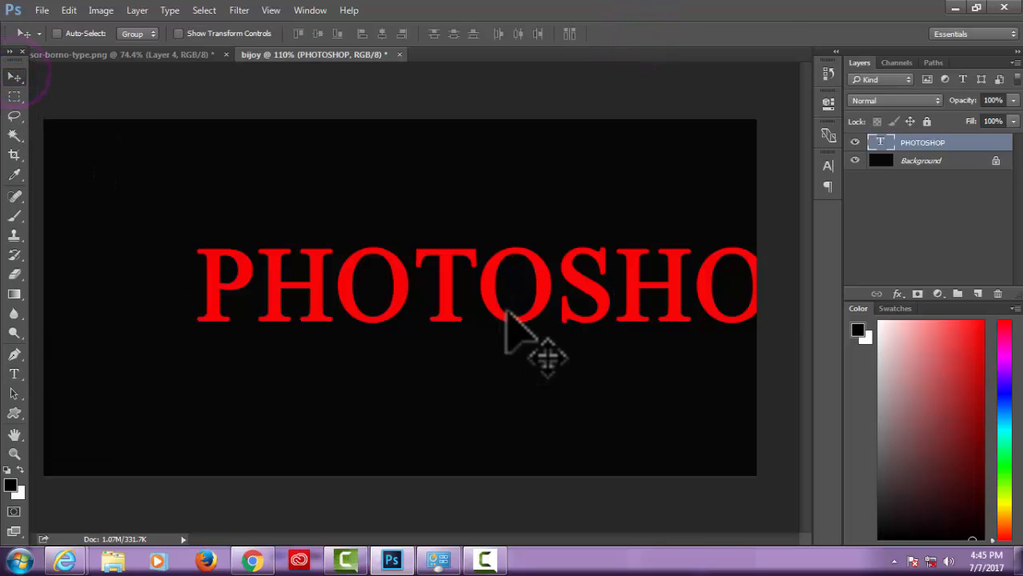
drag(506, 312, 403, 315)
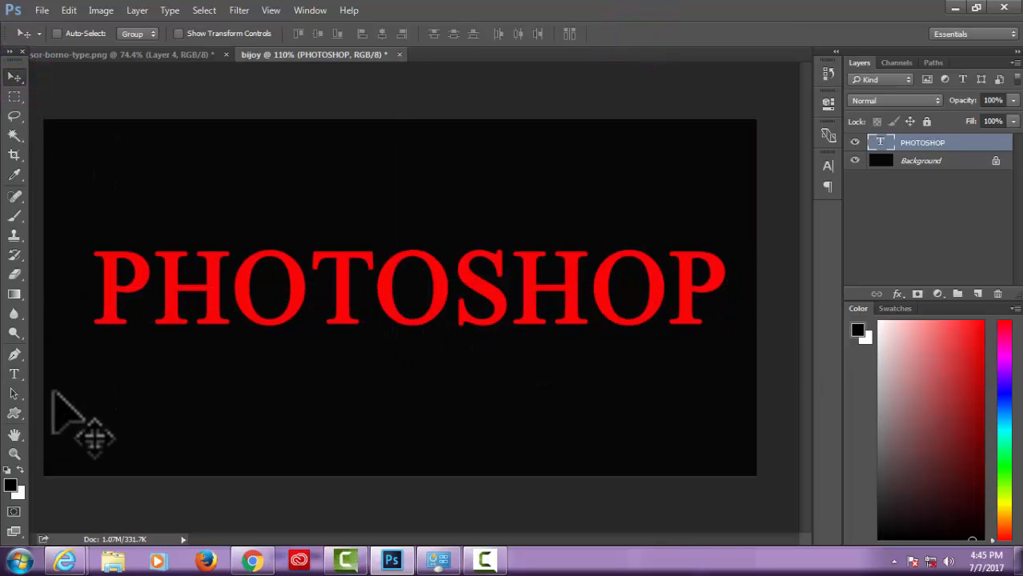
With the Type tool active, switch the Bijoy Bayanno input mode to Unicode and check which mode is selected
click(19, 374)
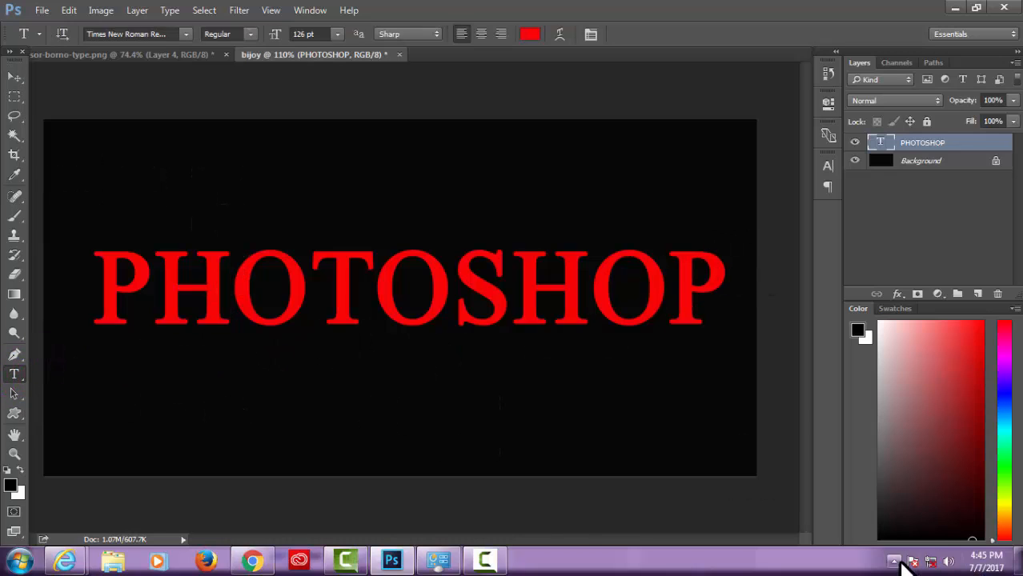
click(894, 560)
right_click(880, 486)
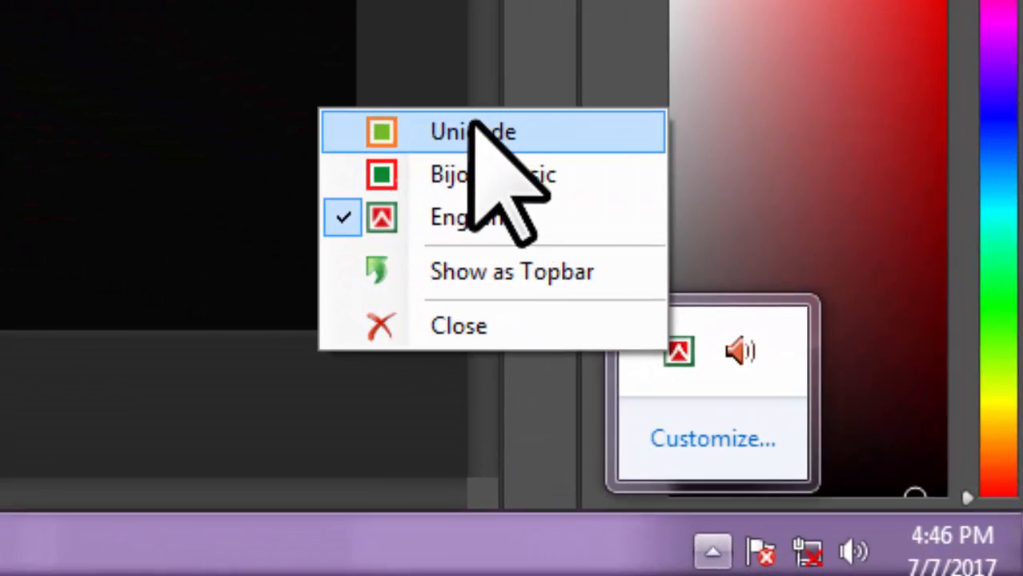
click(338, 119)
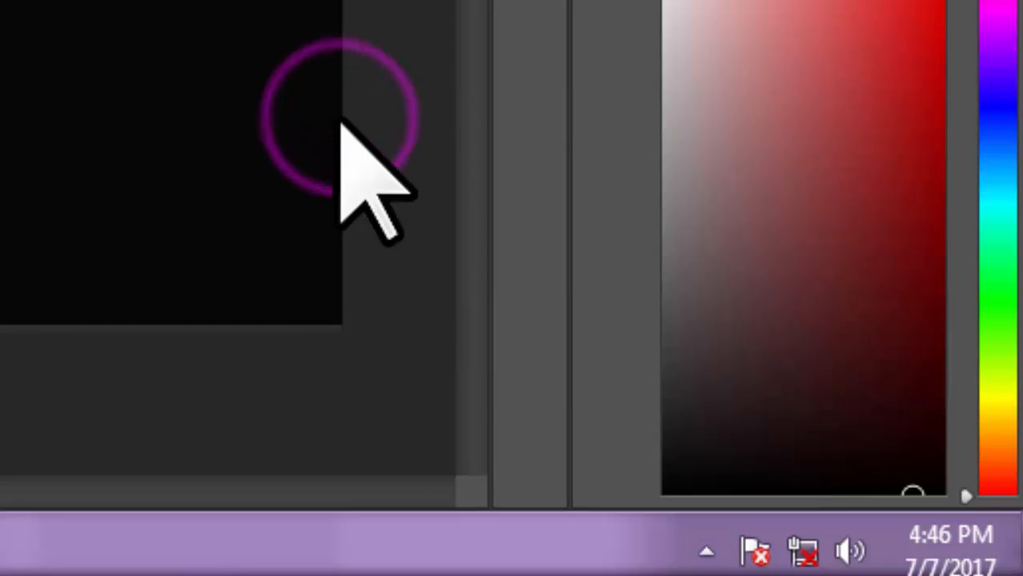
click(704, 549)
right_click(670, 347)
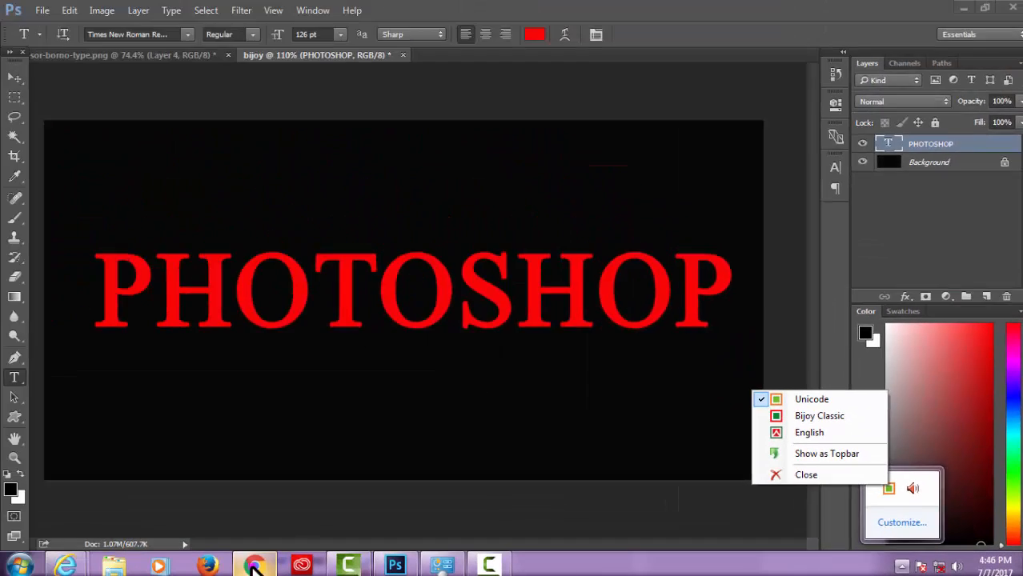
Switch to Chrome and enter the Bengali word ফটোশপ in a new tab's search field
click(255, 567)
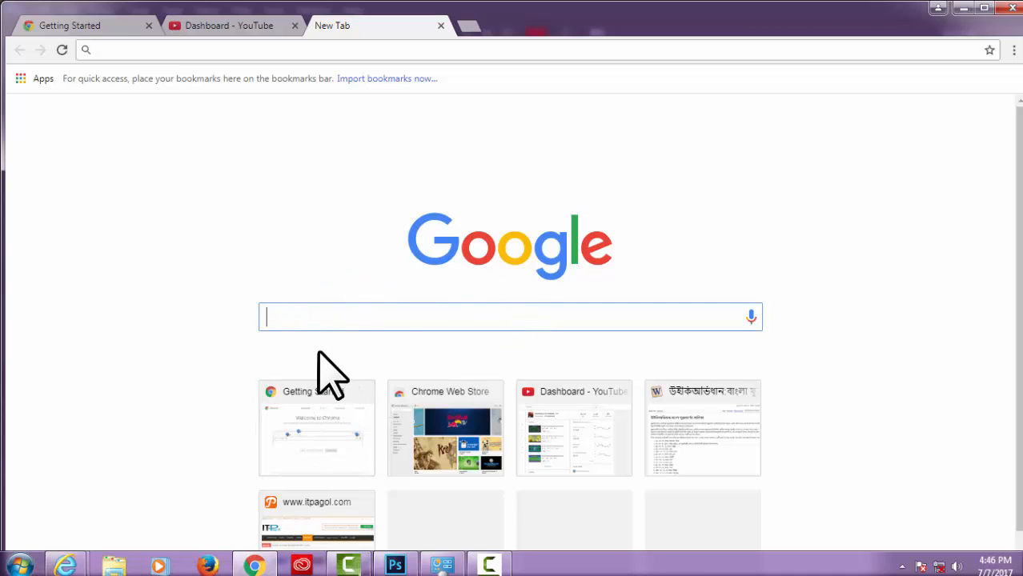
text(ফ)
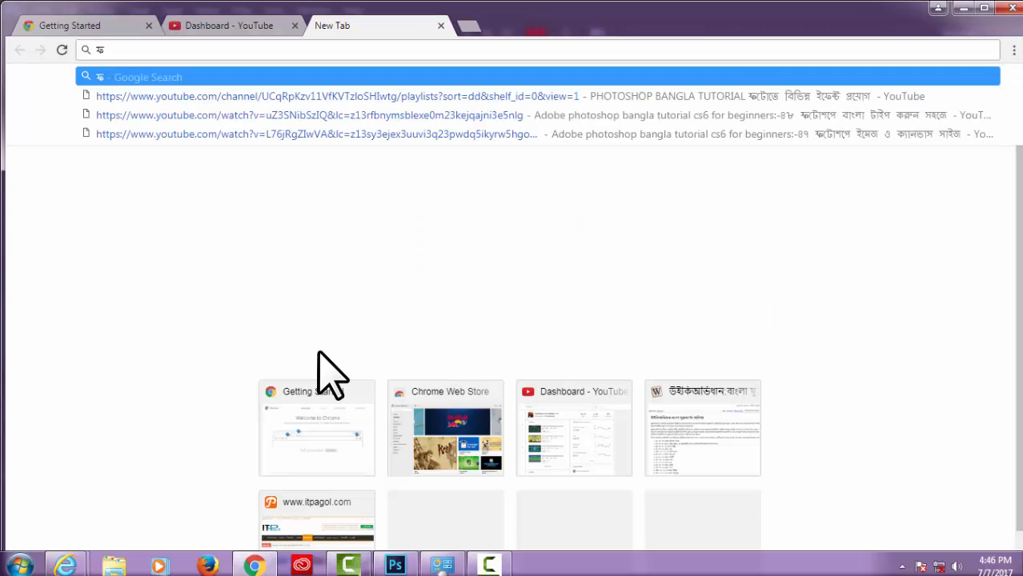
text(টো)
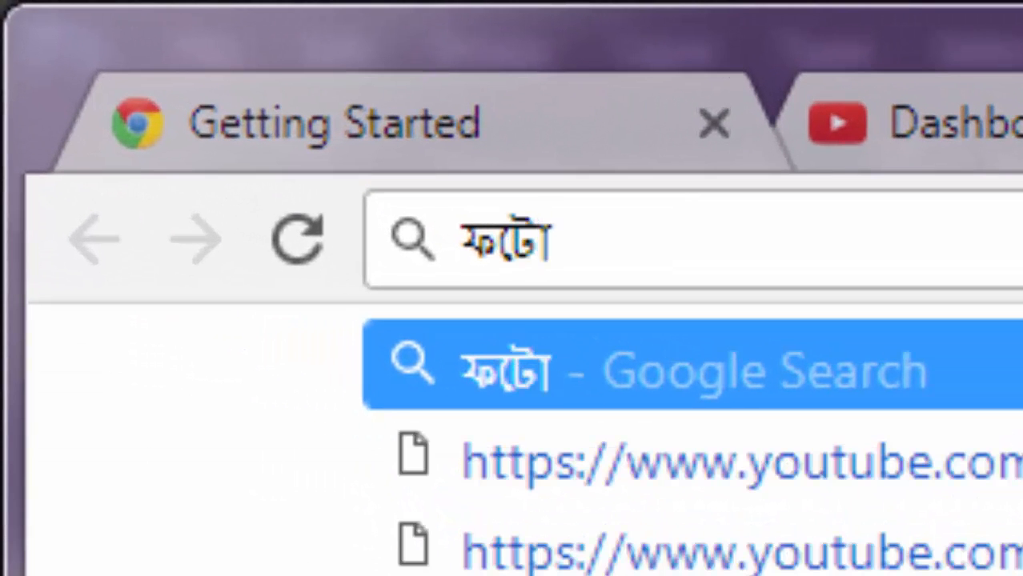
text(শপ)
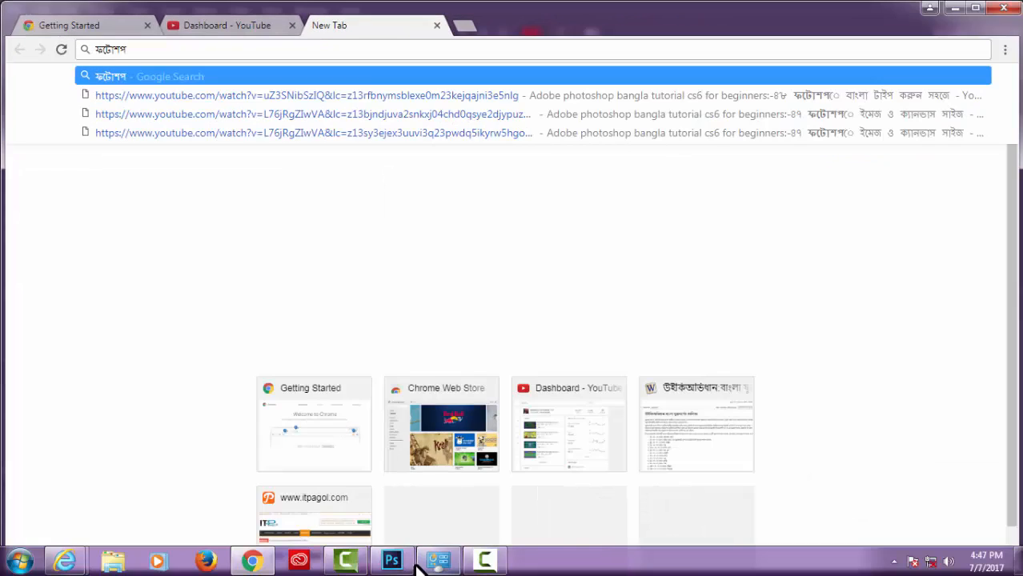
Return to Photoshop and set the Bijoy Bayanno input mode to Bijoy Classic
click(389, 562)
click(894, 563)
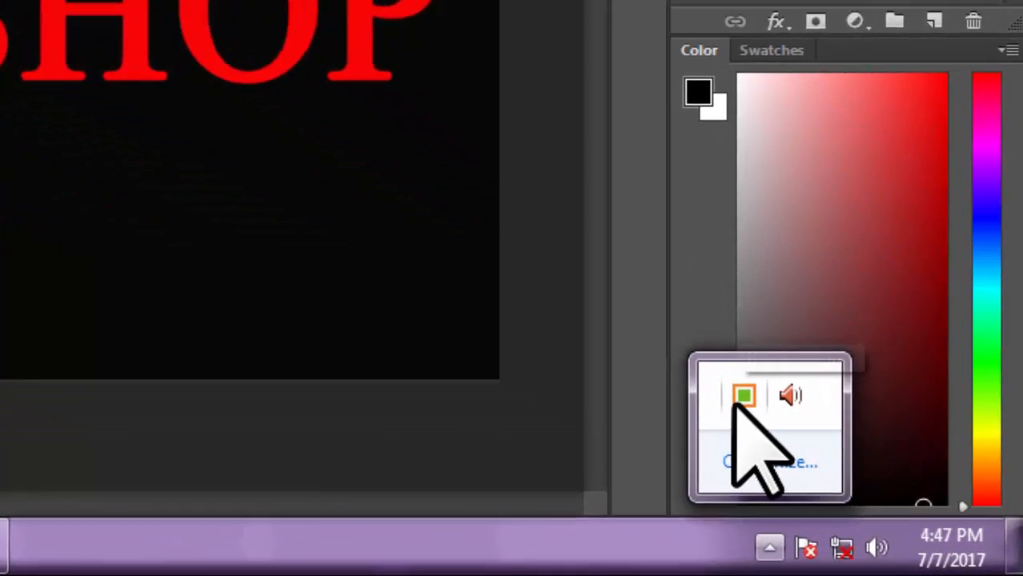
right_click(876, 481)
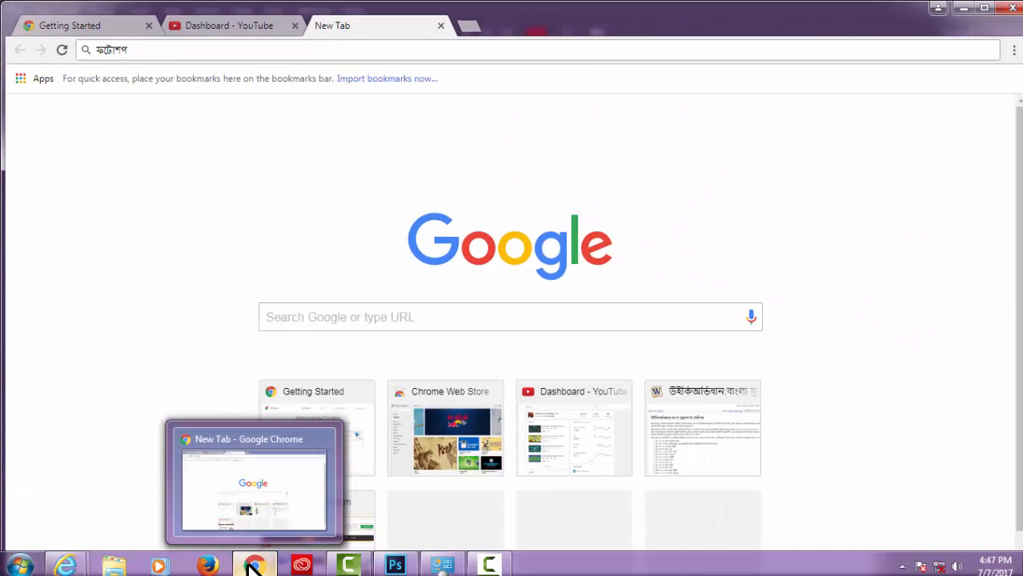
click(253, 567)
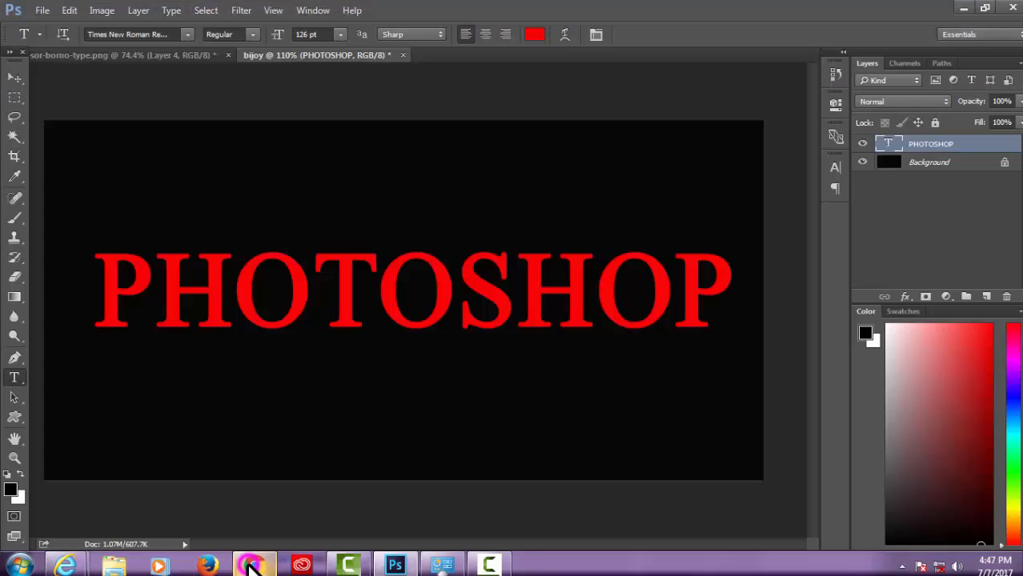
click(902, 567)
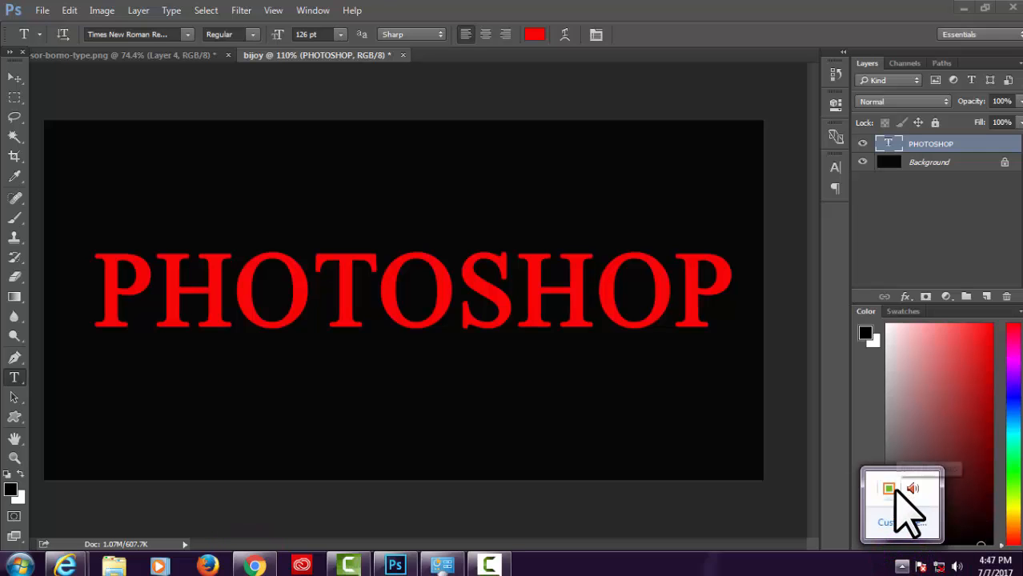
right_click(890, 489)
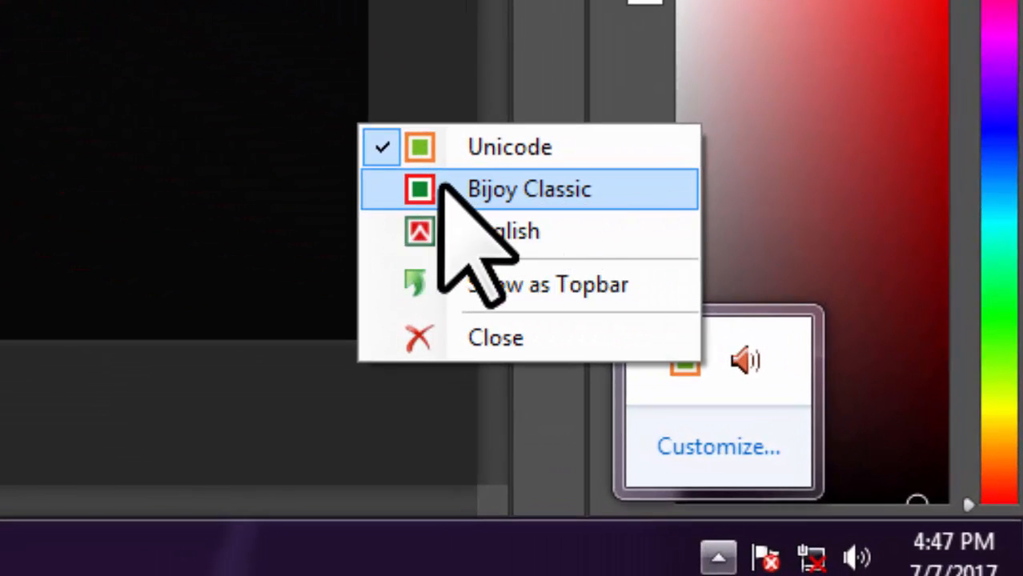
click(407, 187)
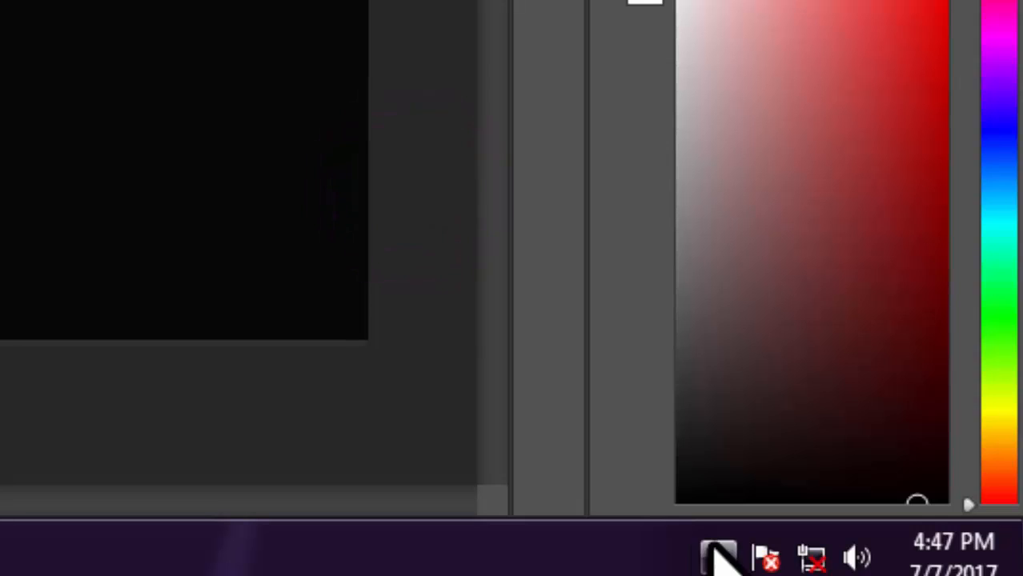
Check which Bijoy Bayanno input mode is selected
click(716, 552)
click(685, 361)
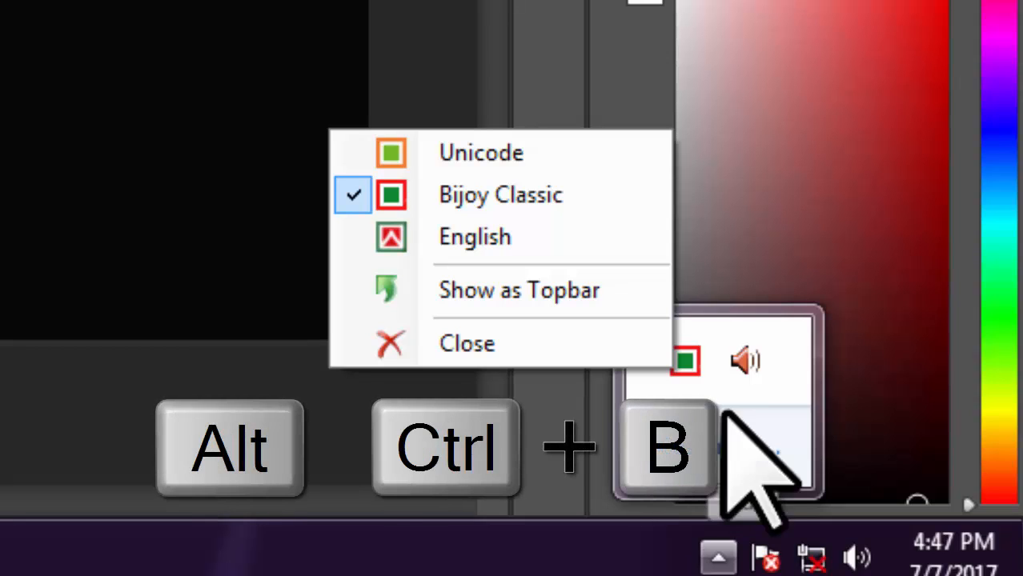
click(703, 354)
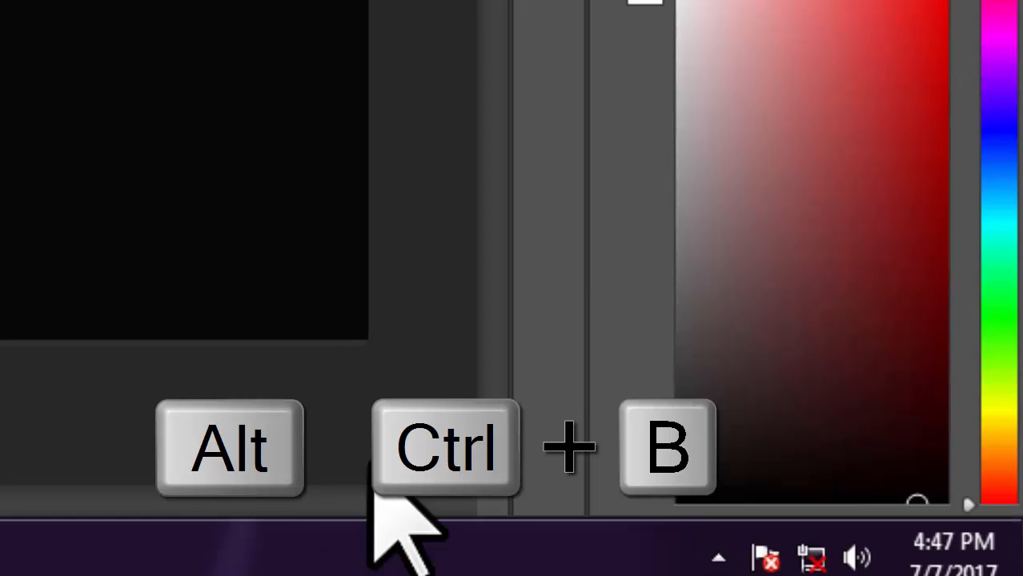
click(718, 558)
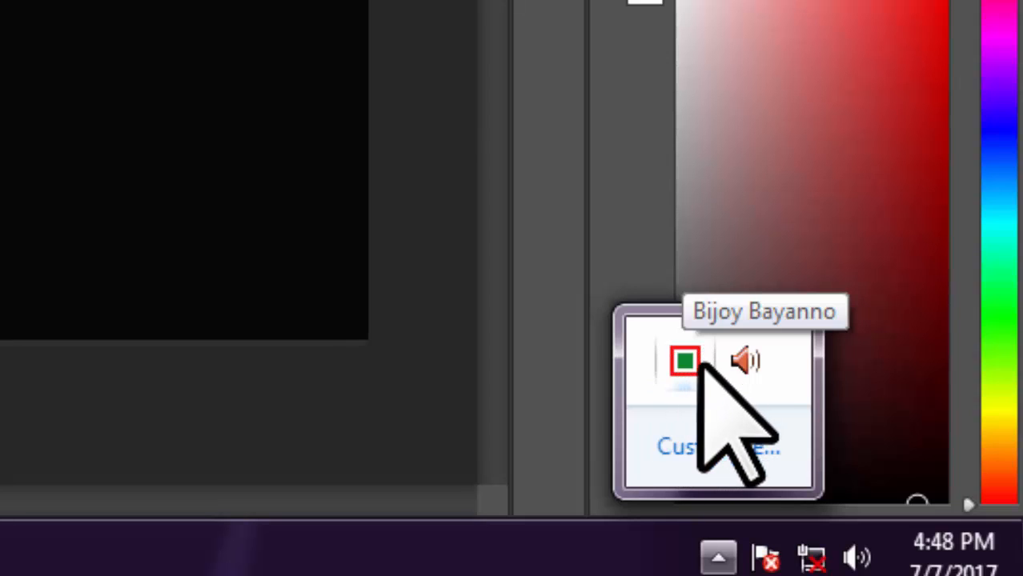
right_click(679, 368)
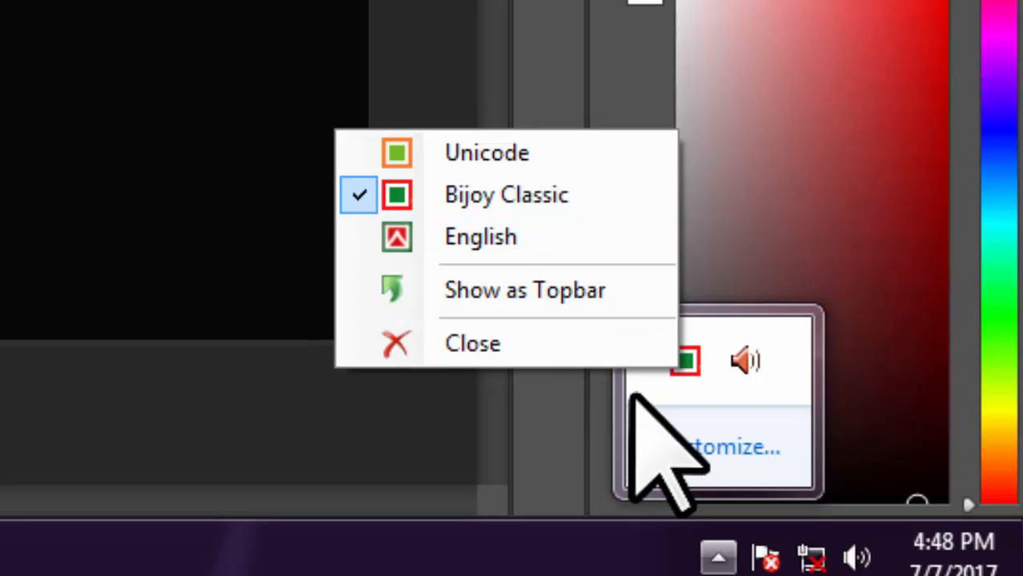
Toggle Bijoy Bayanno to English and back to Bijoy Classic, checking the selected mode
click(679, 398)
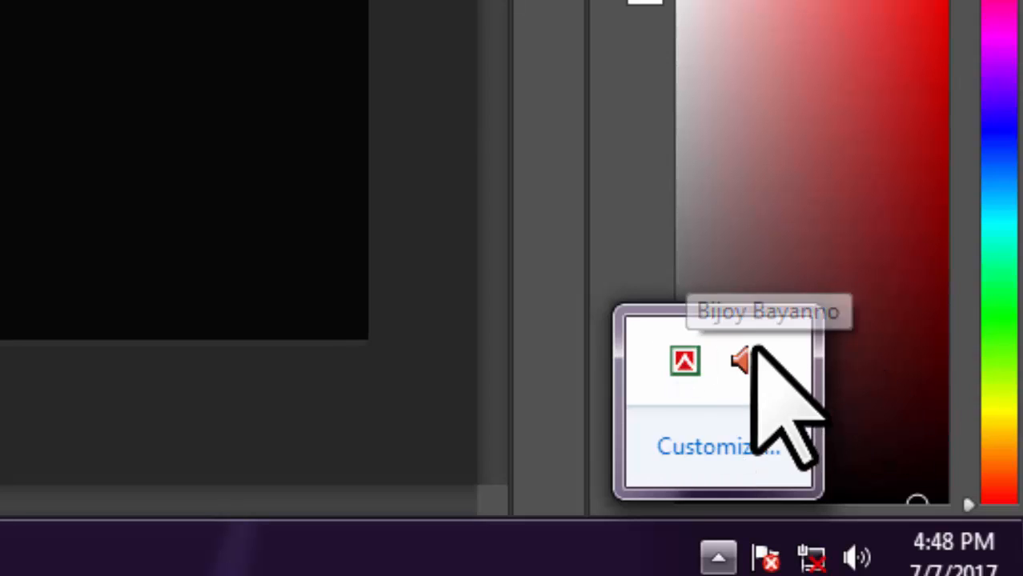
right_click(681, 364)
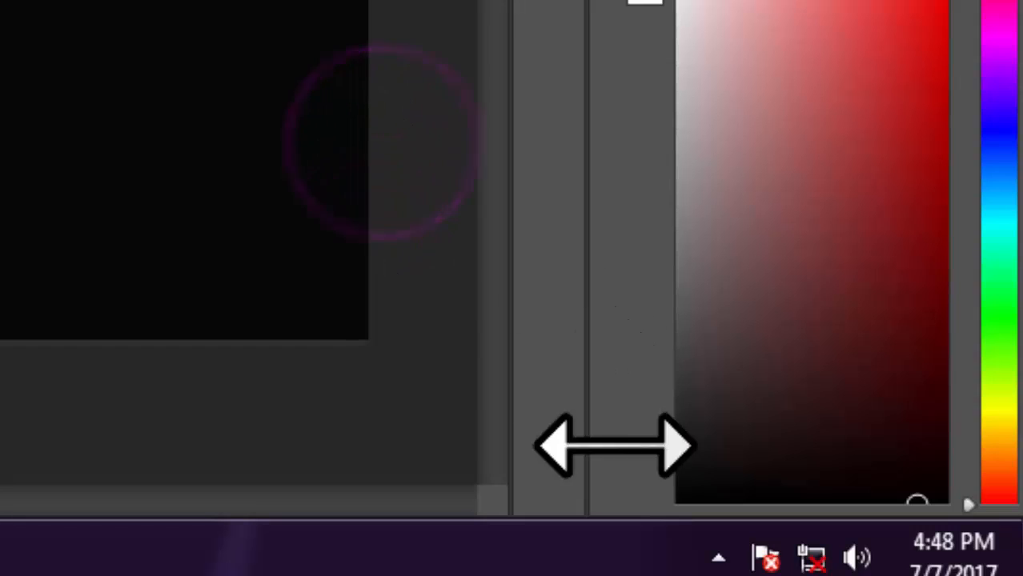
click(717, 558)
click(725, 556)
click(729, 554)
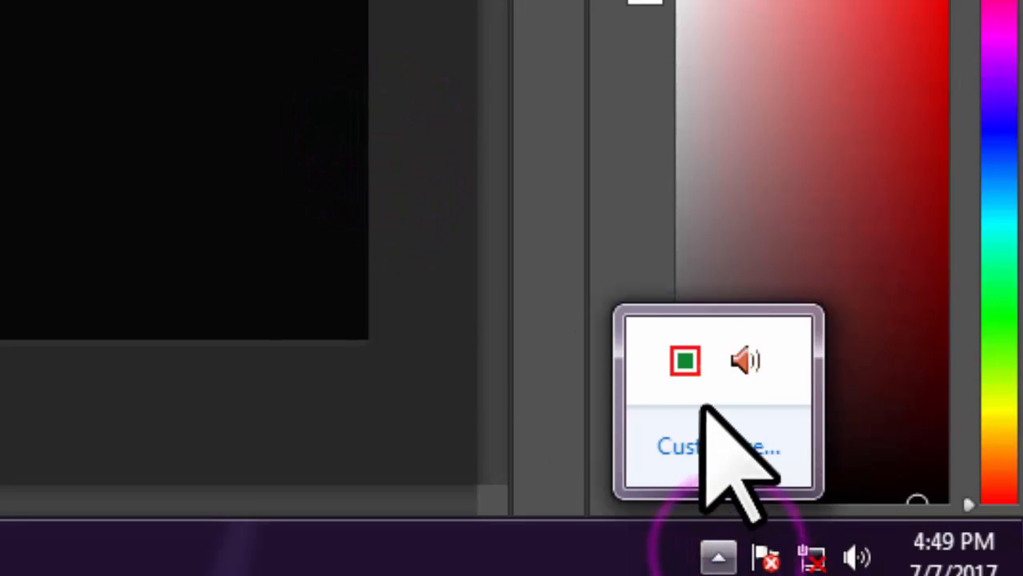
click(686, 360)
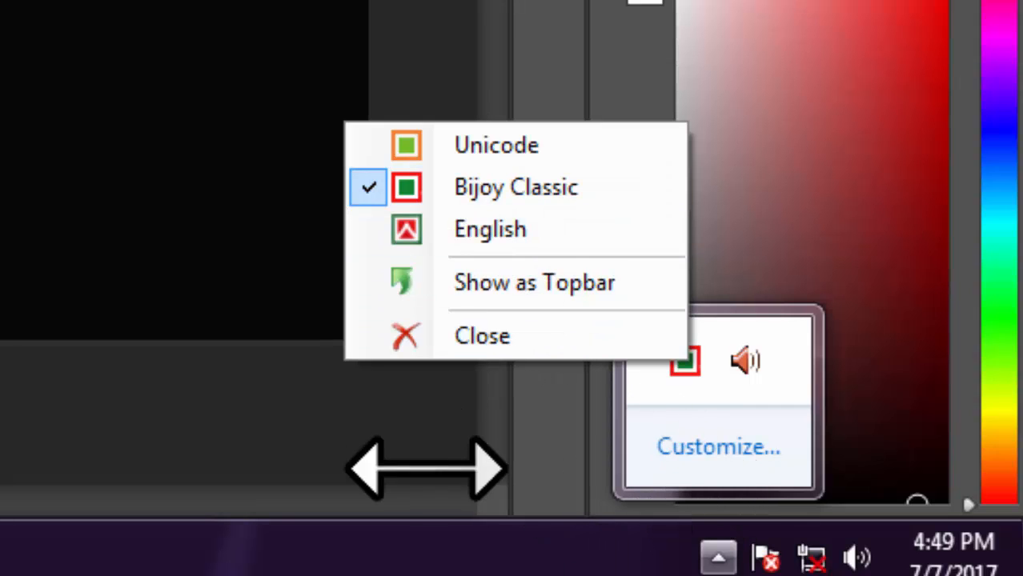
click(512, 556)
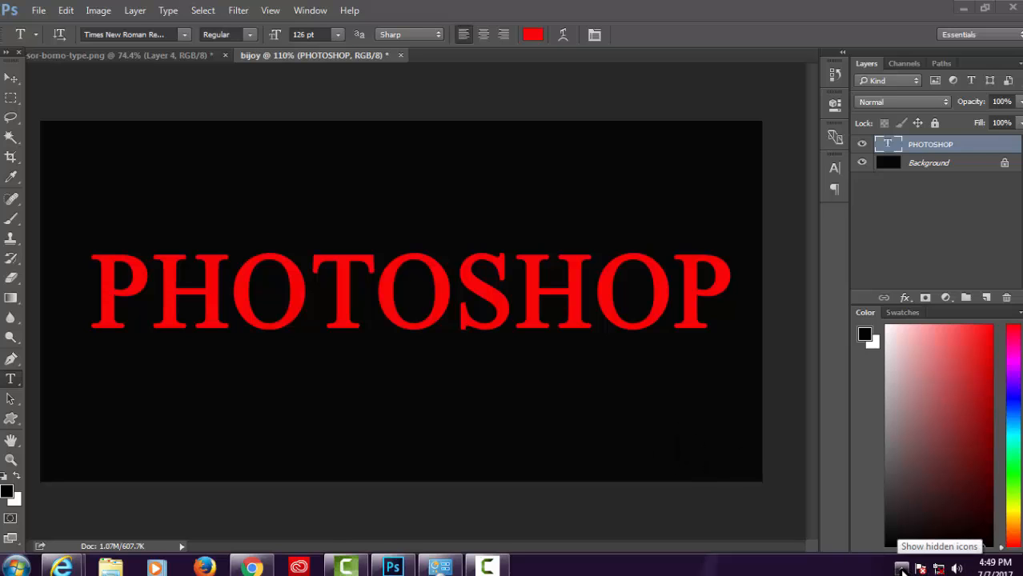
Verify once more that Bijoy Bayanno is set to Bijoy Classic before writing Bengali text
right_click(902, 570)
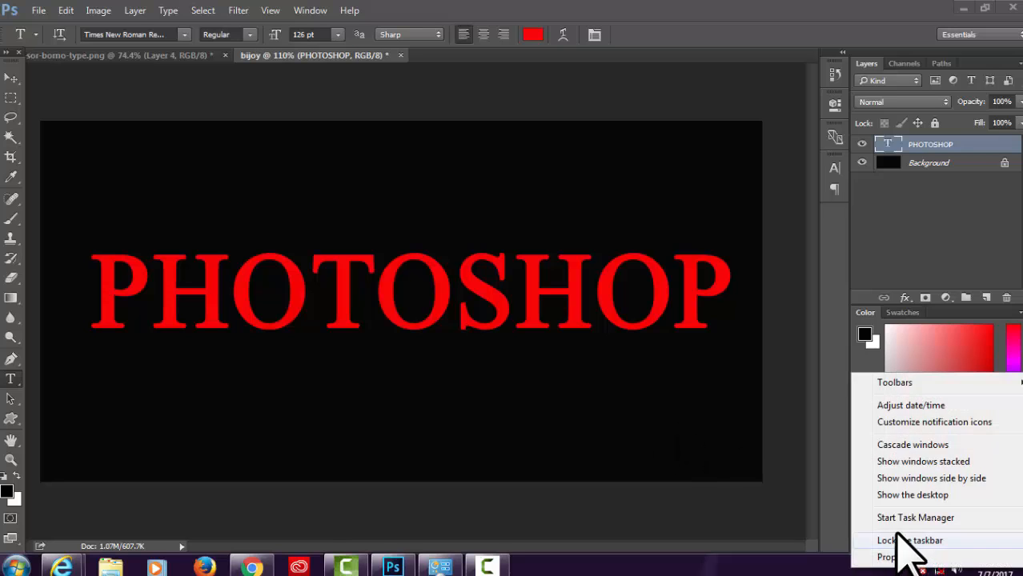
click(901, 570)
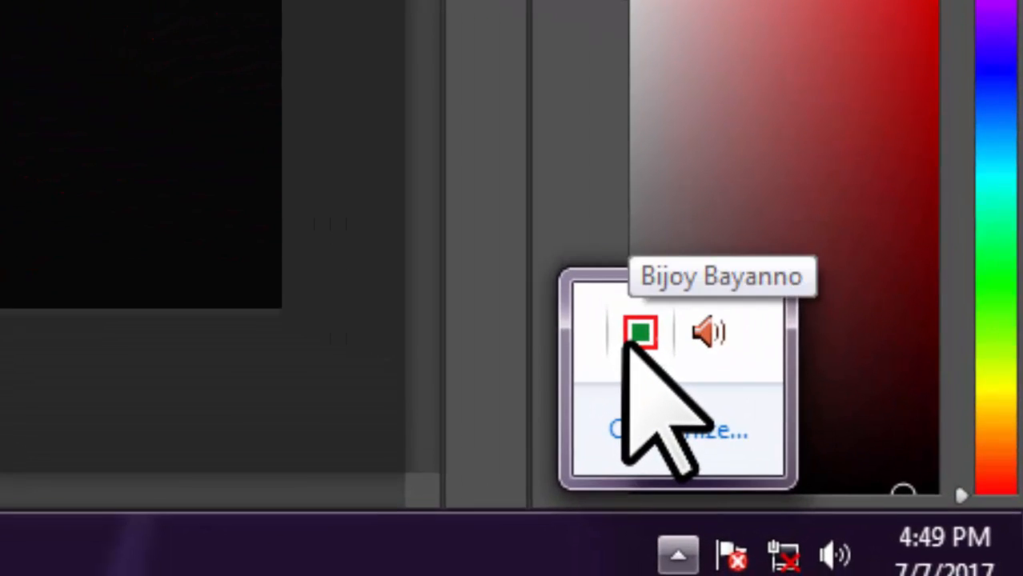
right_click(710, 391)
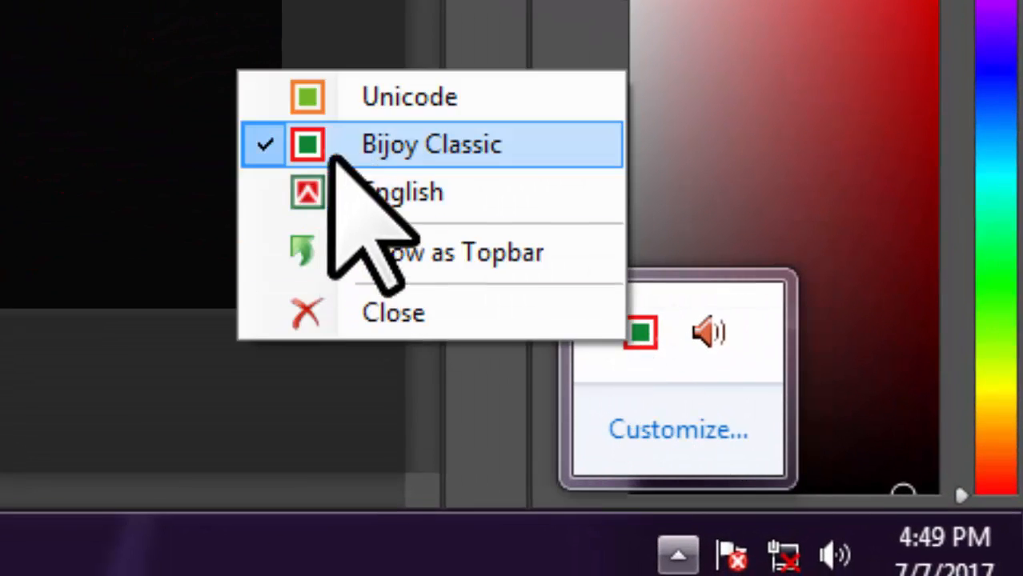
click(354, 536)
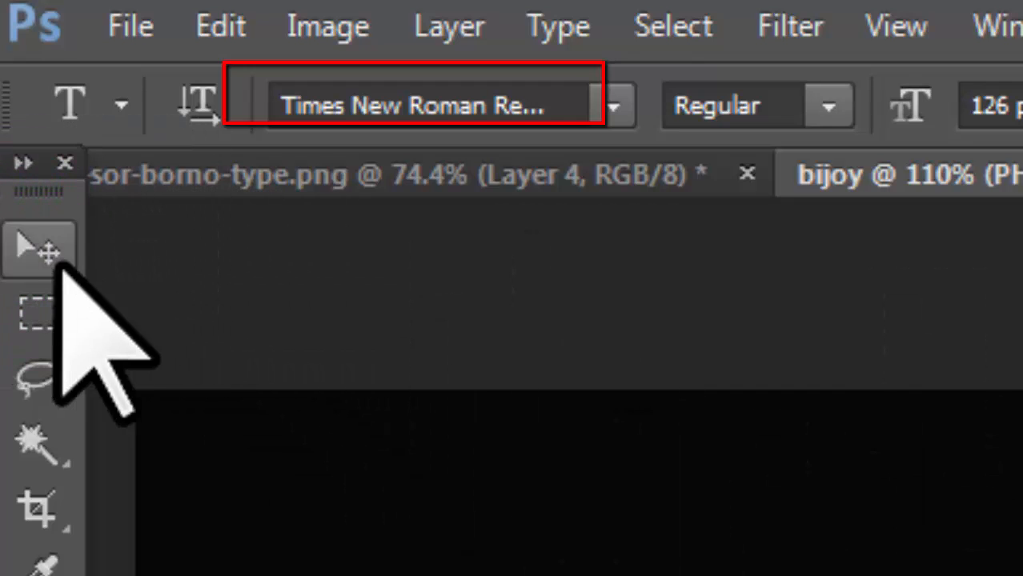
Delete the PHOTOSHOP text layer from the bijoy document
click(38, 250)
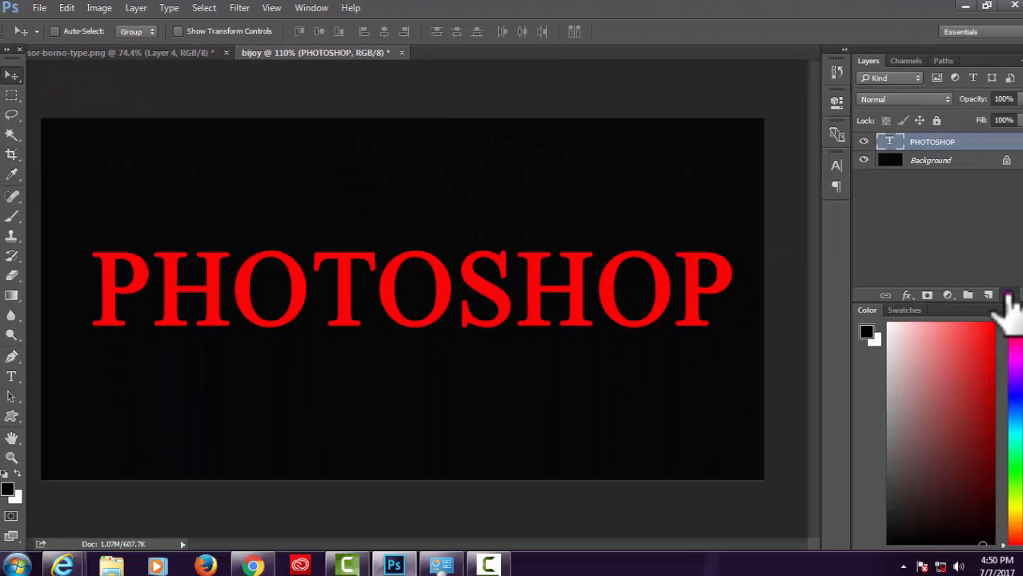
click(1008, 296)
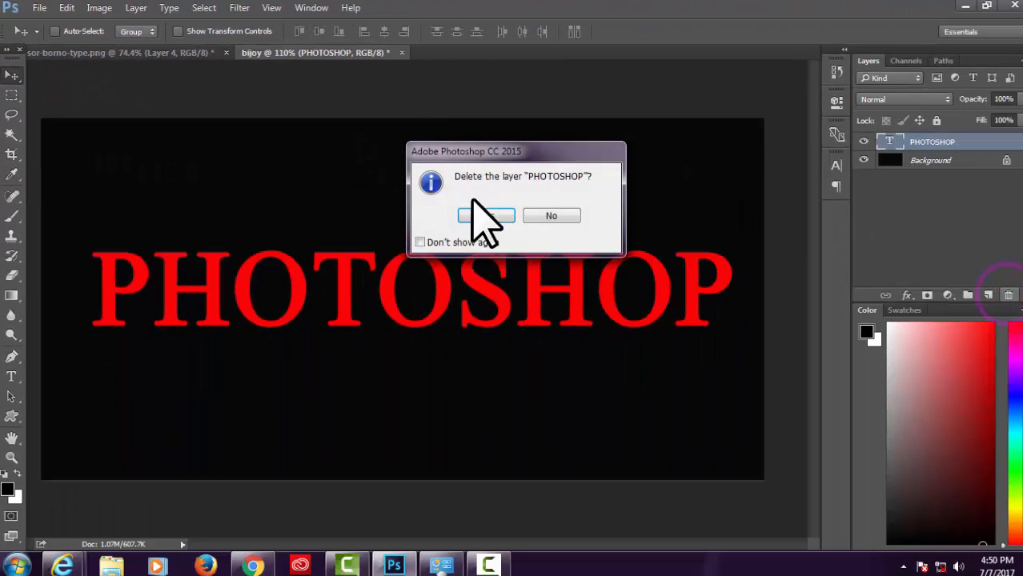
click(473, 214)
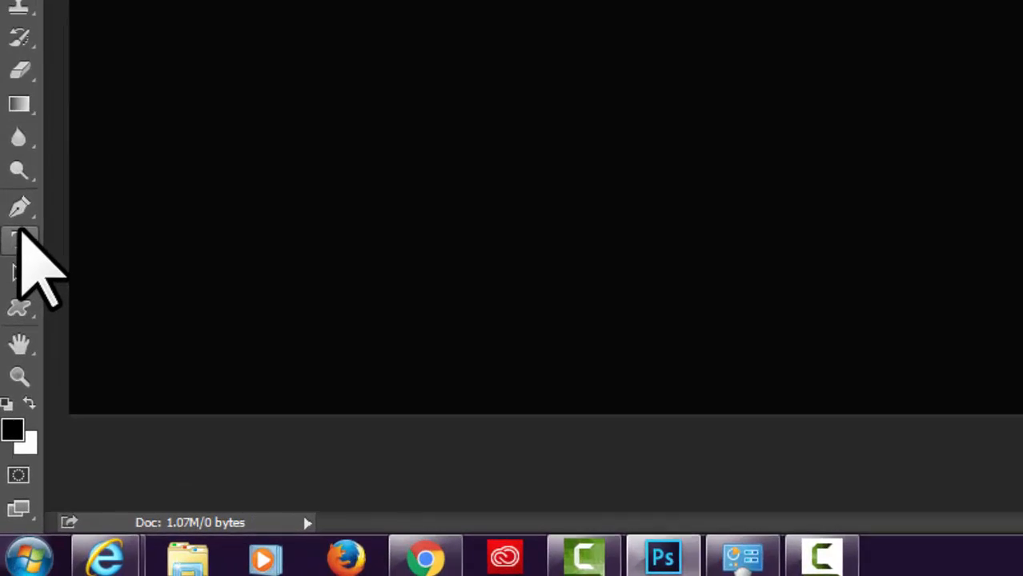
Activate the Type tool and set its font to the Bengali font MuhuriMJ Regular
click(11, 377)
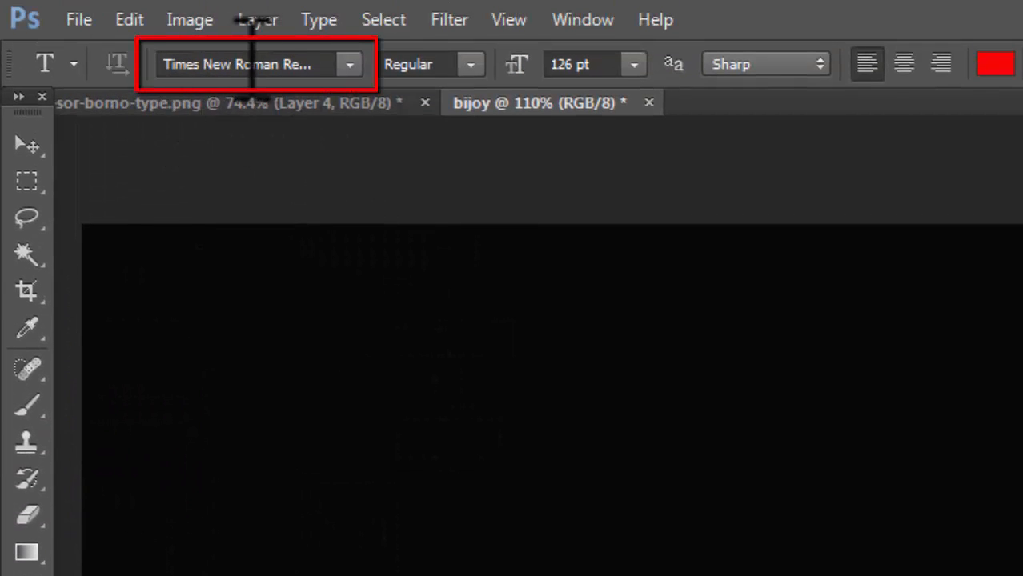
click(348, 64)
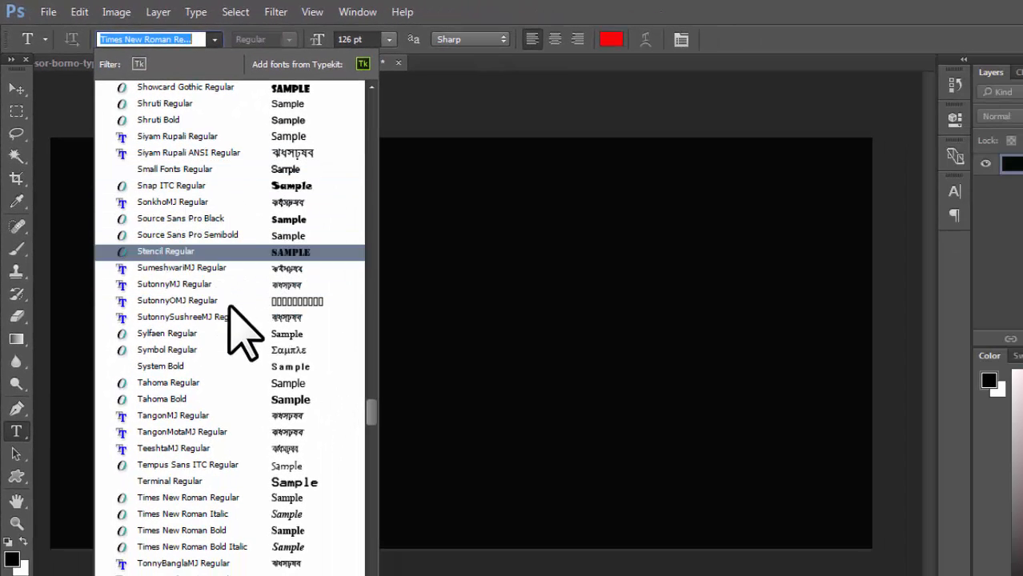
scroll(298, 456, up, 6)
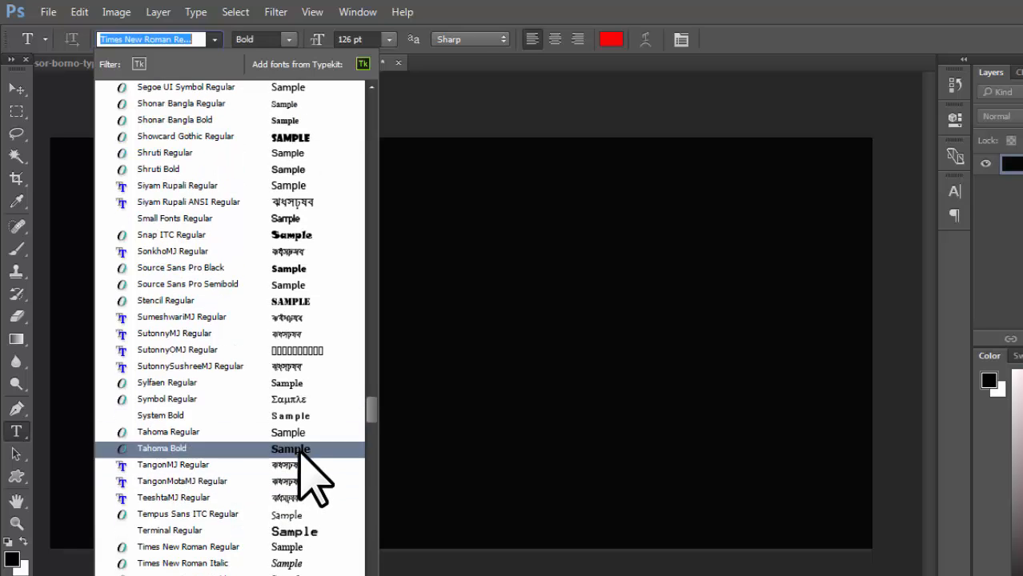
scroll(303, 447, up, 6)
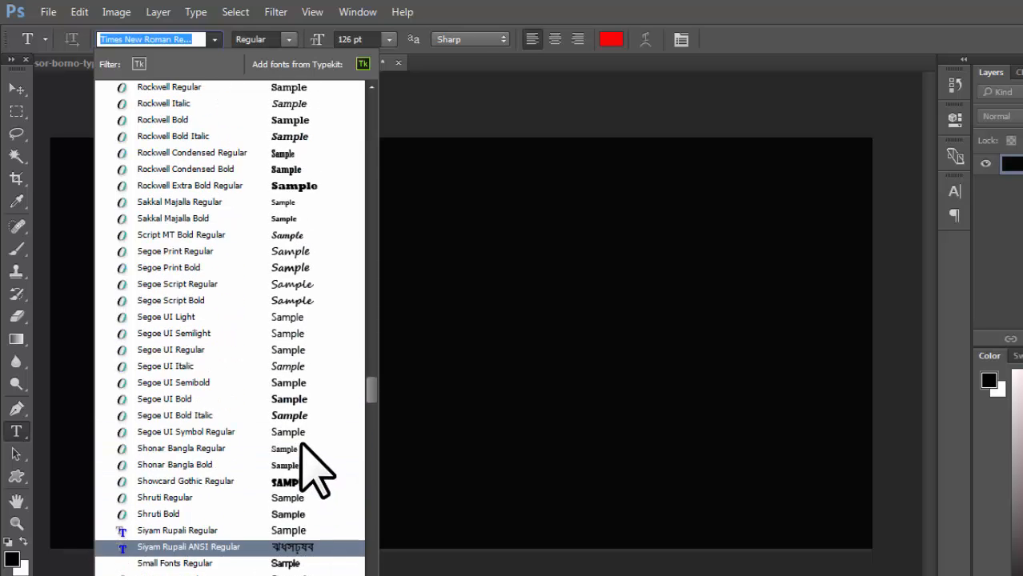
scroll(301, 440, up, 7)
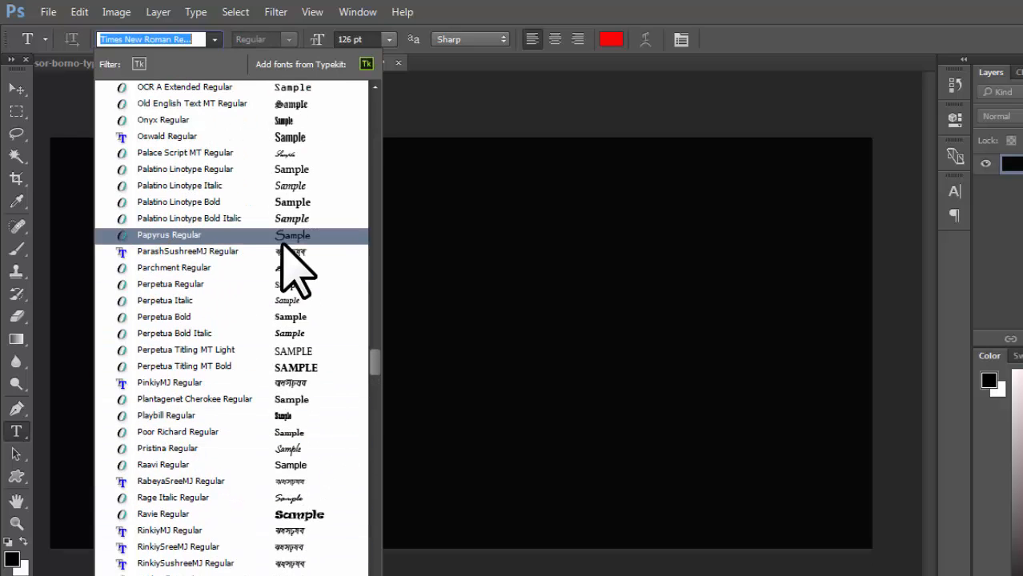
scroll(293, 264, up, 6)
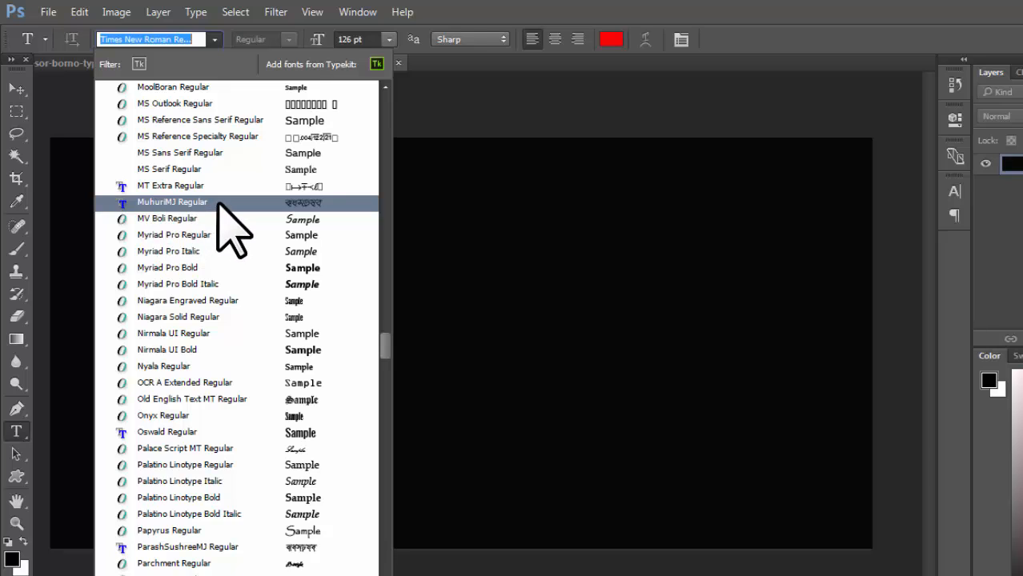
click(218, 203)
Write the Bengali word বাংলাদেশ on the canvas as red 126 pt text
click(284, 362)
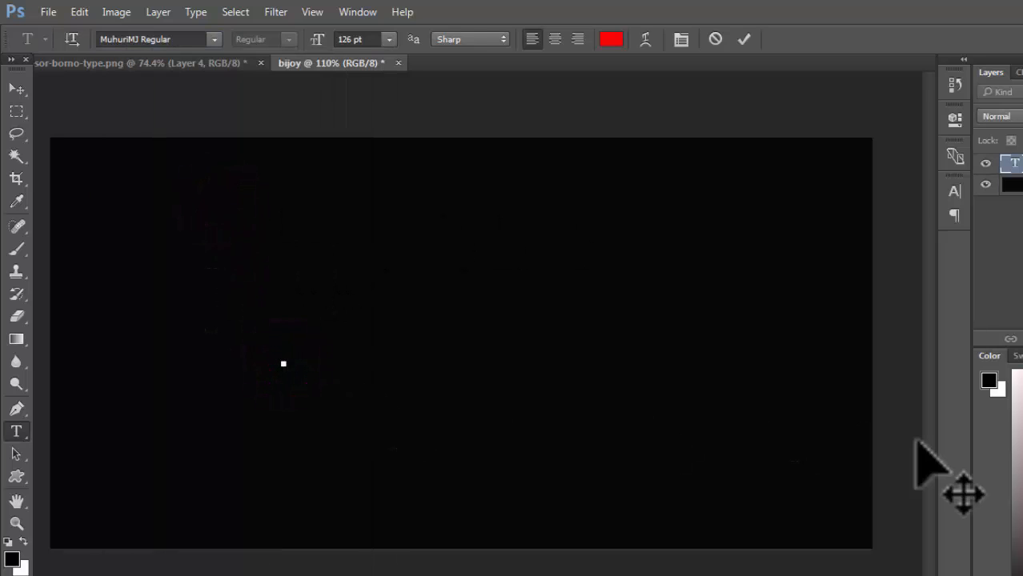
text(hf)
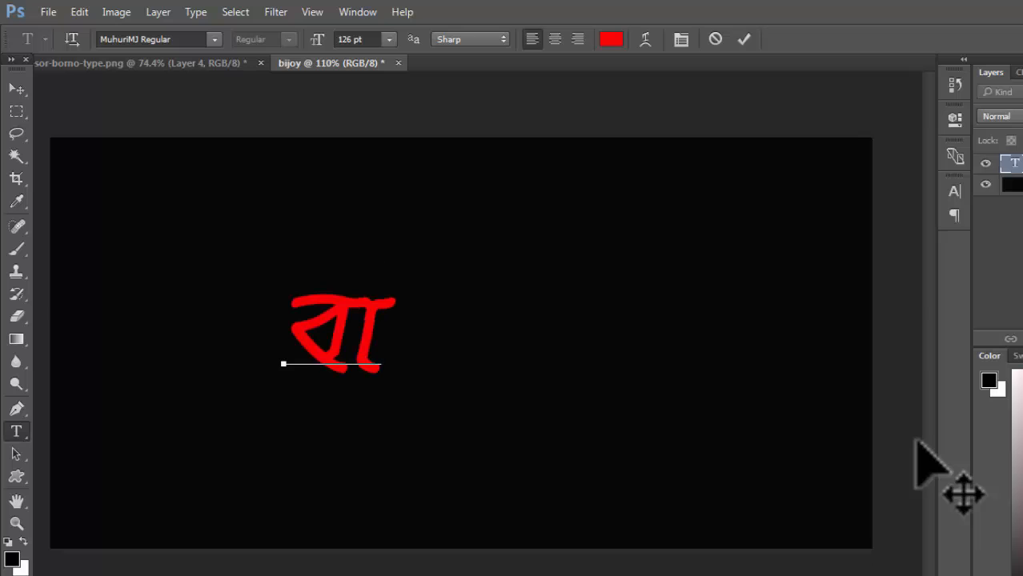
text(Q)
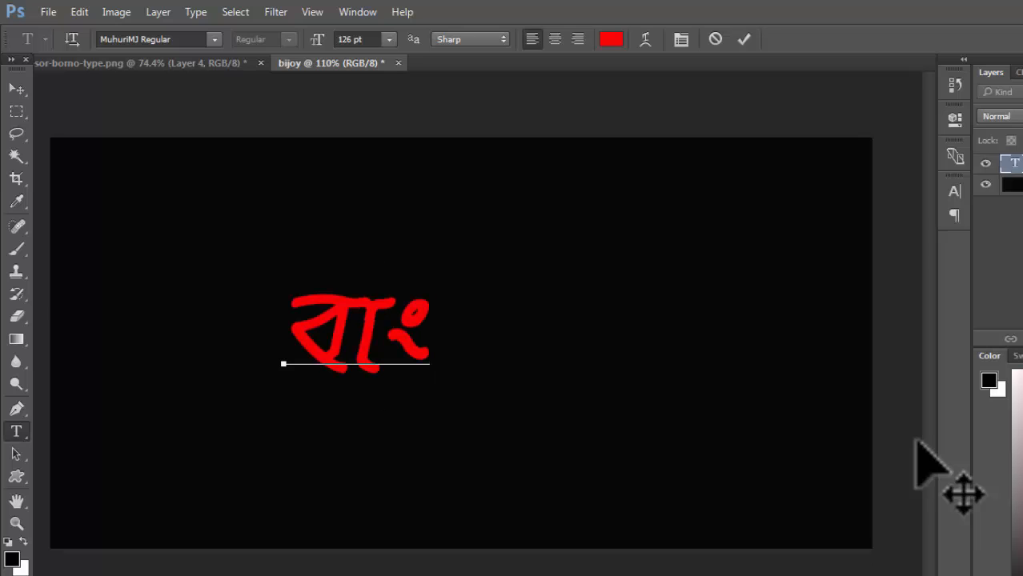
text(V)
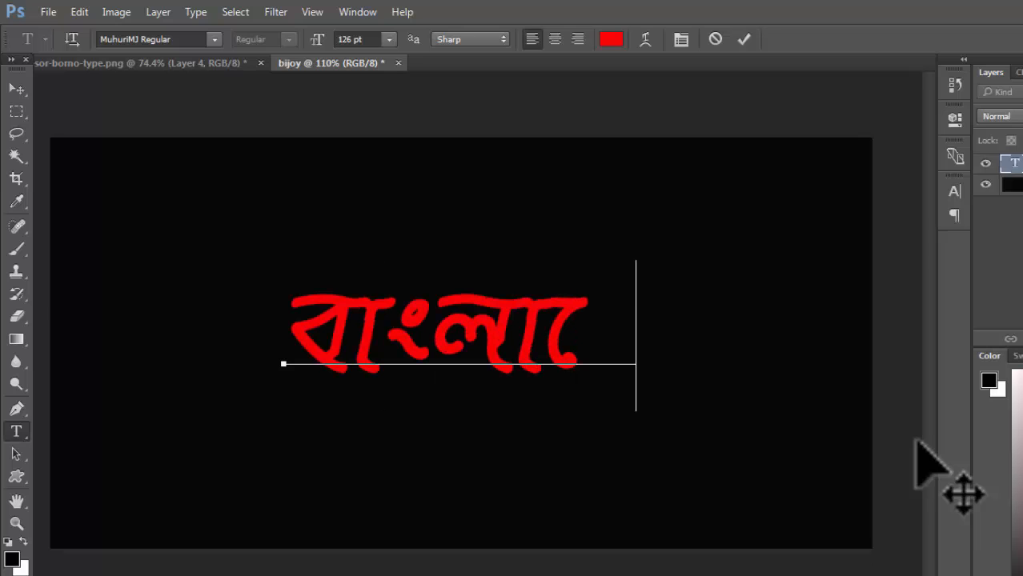
text(fcwM)
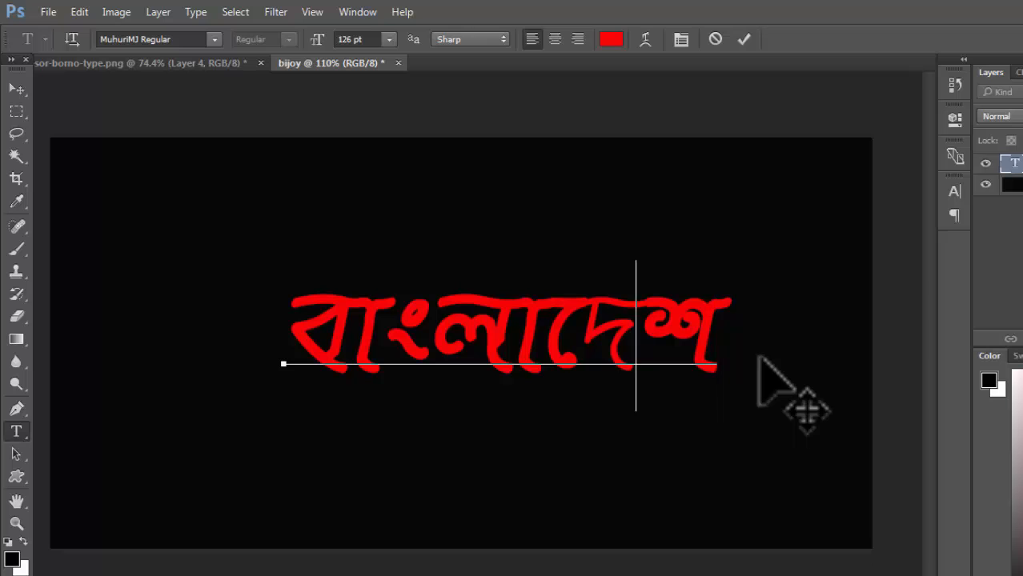
Erase the whole Bengali word from the text being edited
key(BackSpace)
key(BackSpace)
key(BackSpace)
key(BackSpace)
key(BackSpace)
key(BackSpace)
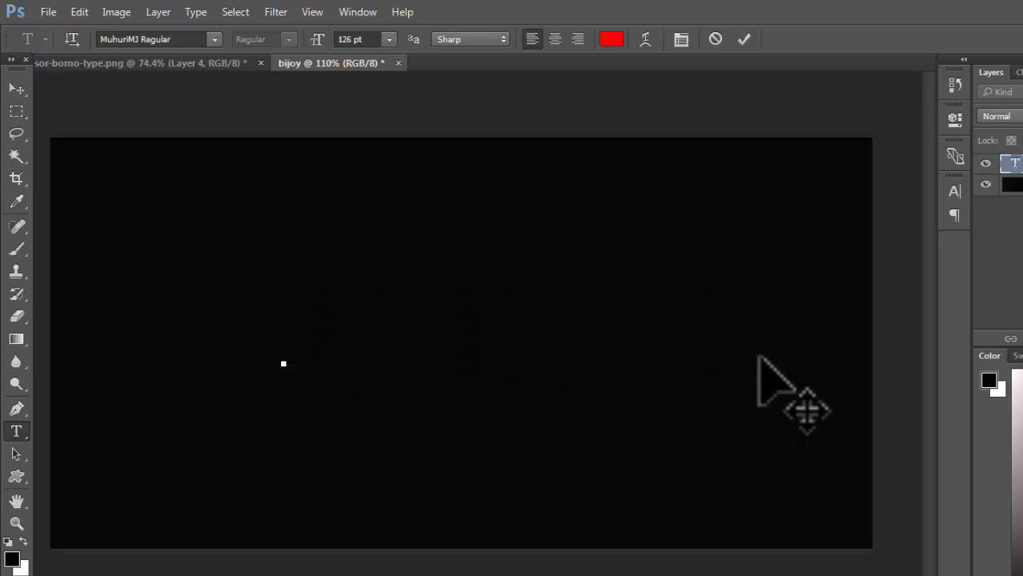
Switch to the sor-borno-type.png document and examine the consonant key positions on the Bijoy keyboard layout
key(ctrl+Tab)
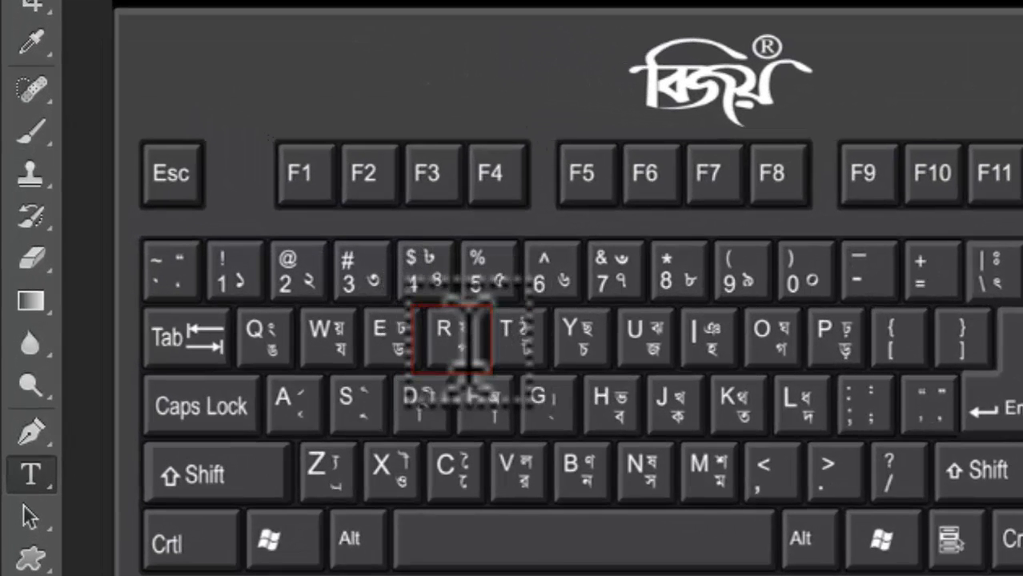
scroll(477, 332, up, 4)
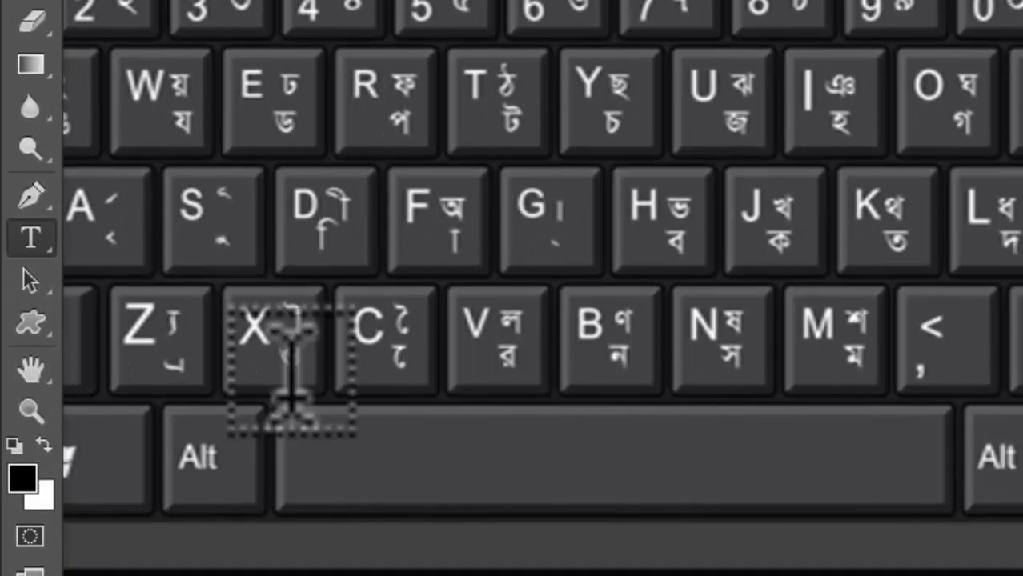
drag(921, 573, 760, 573)
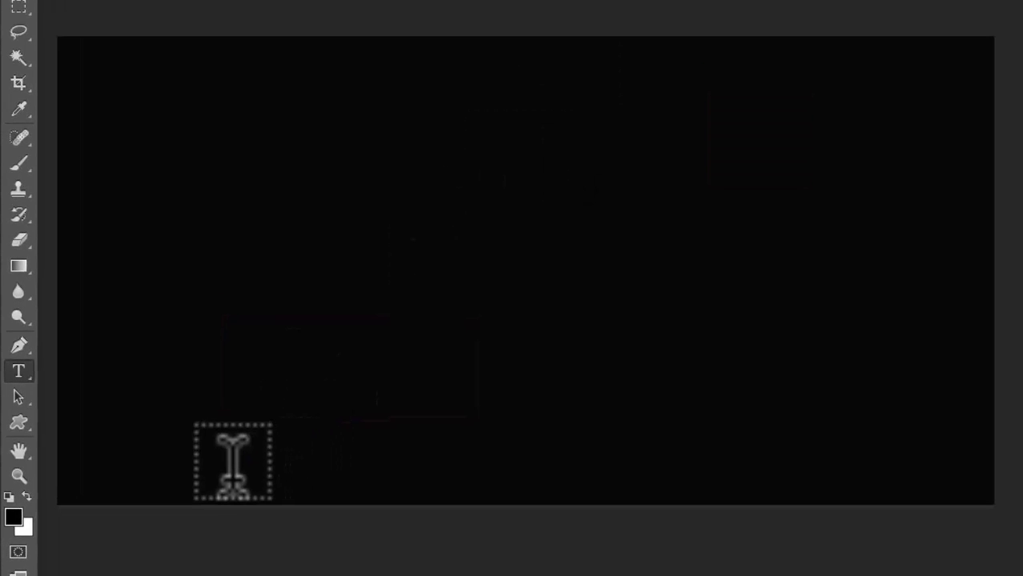
Write the Bengali letter ফ in the upper part of the bijoy canvas at 126 pt and color it bright green
click(390, 166)
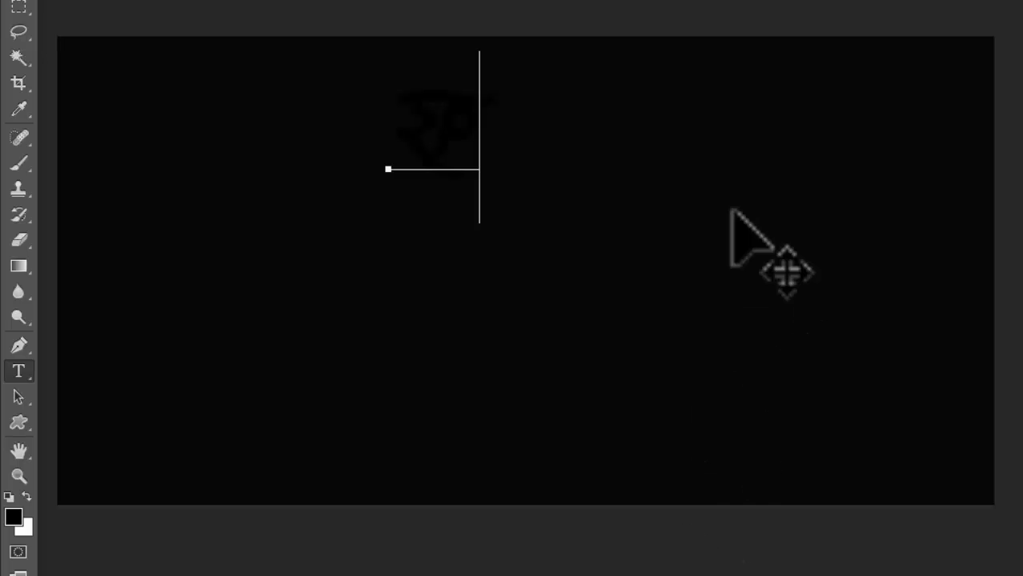
double_click(481, 154)
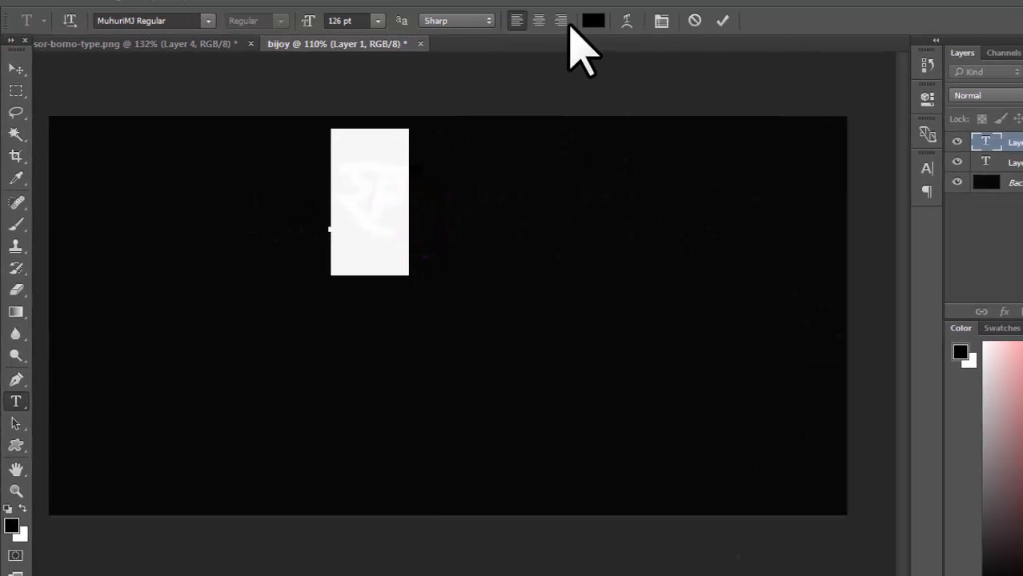
click(593, 21)
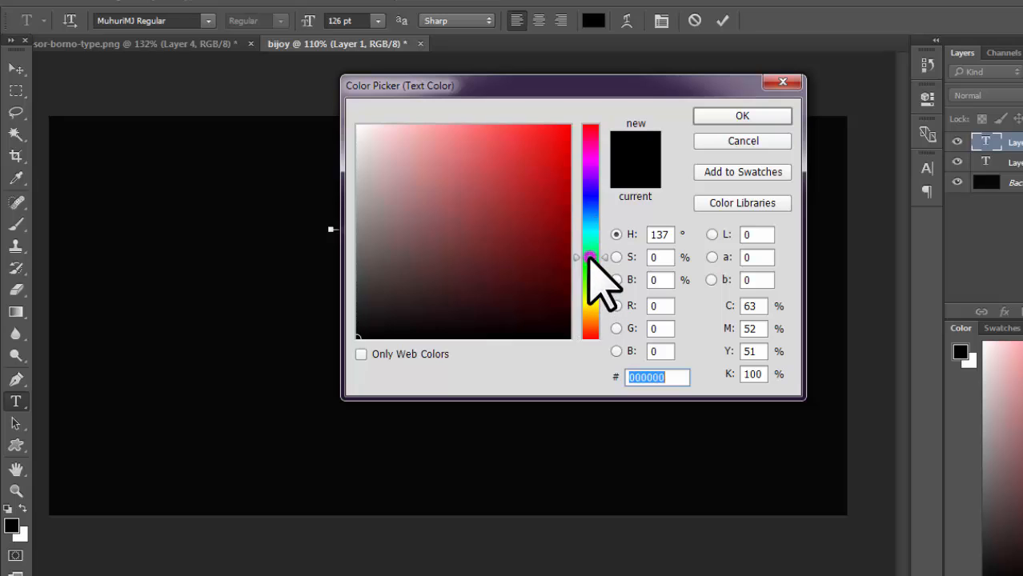
click(560, 133)
click(708, 118)
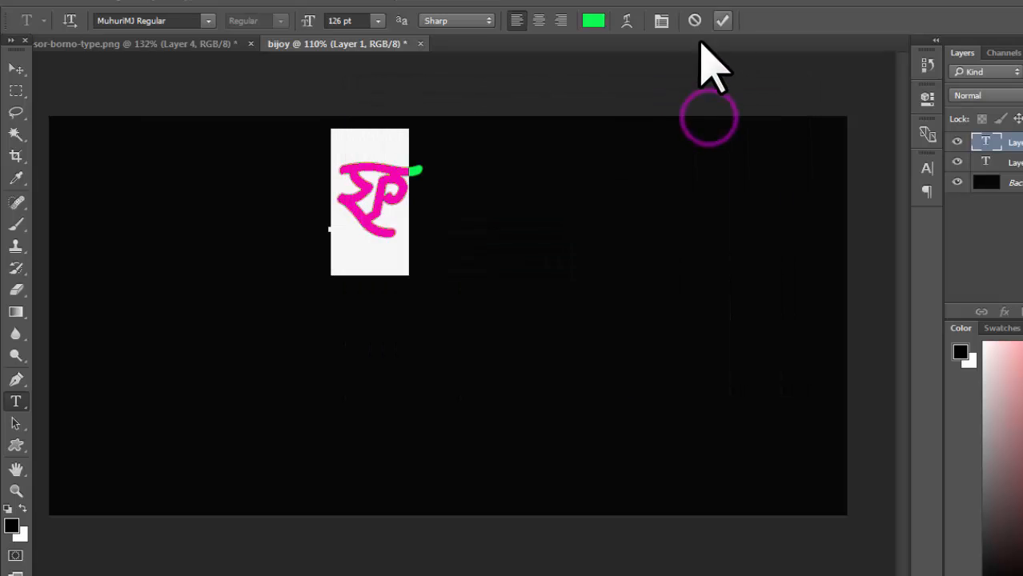
Extend the green letter ফ to ফটে by adding the vowel sign ে and the consonant ট, after checking their keys on the layout
click(722, 21)
click(412, 224)
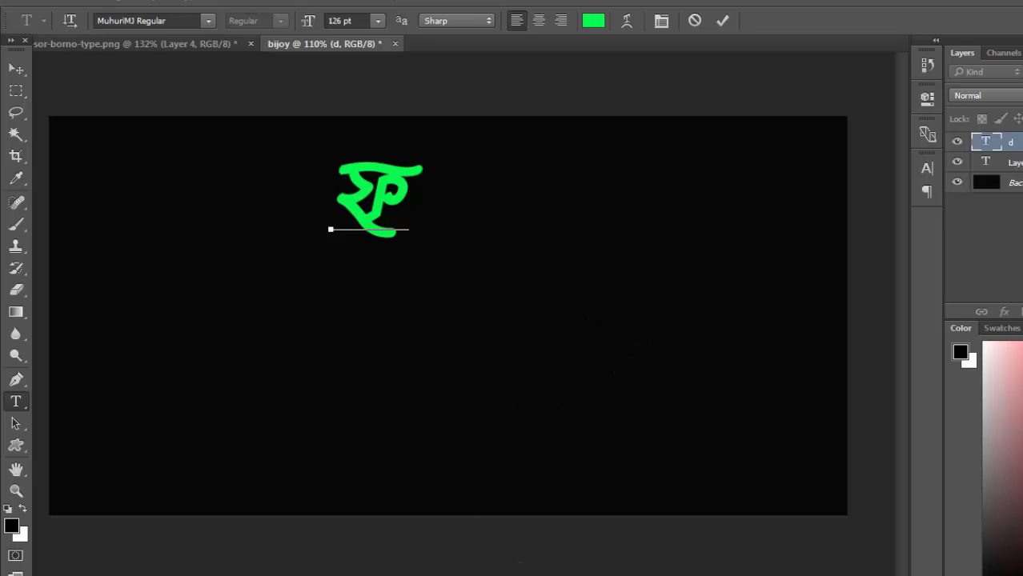
click(205, 42)
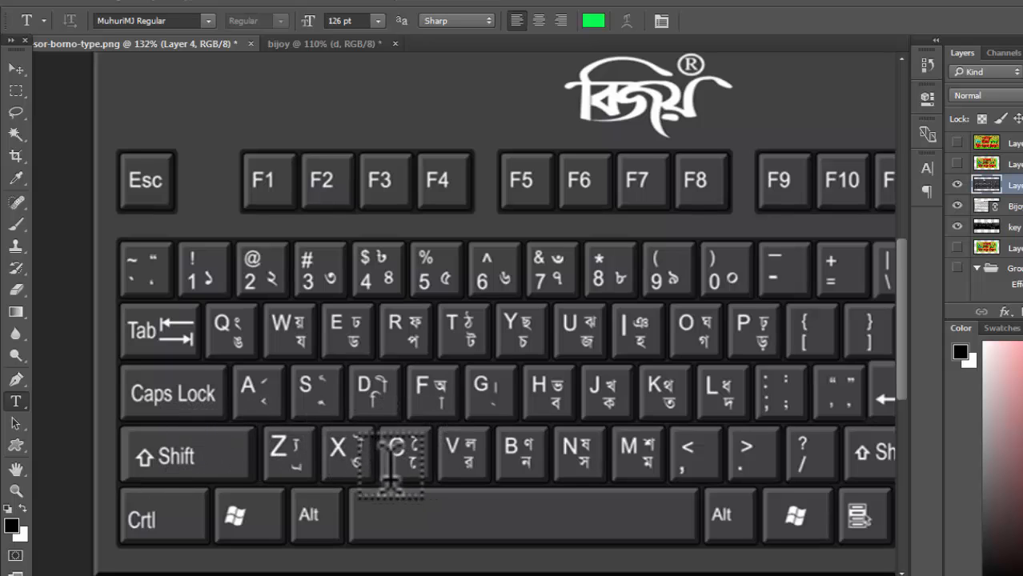
click(321, 43)
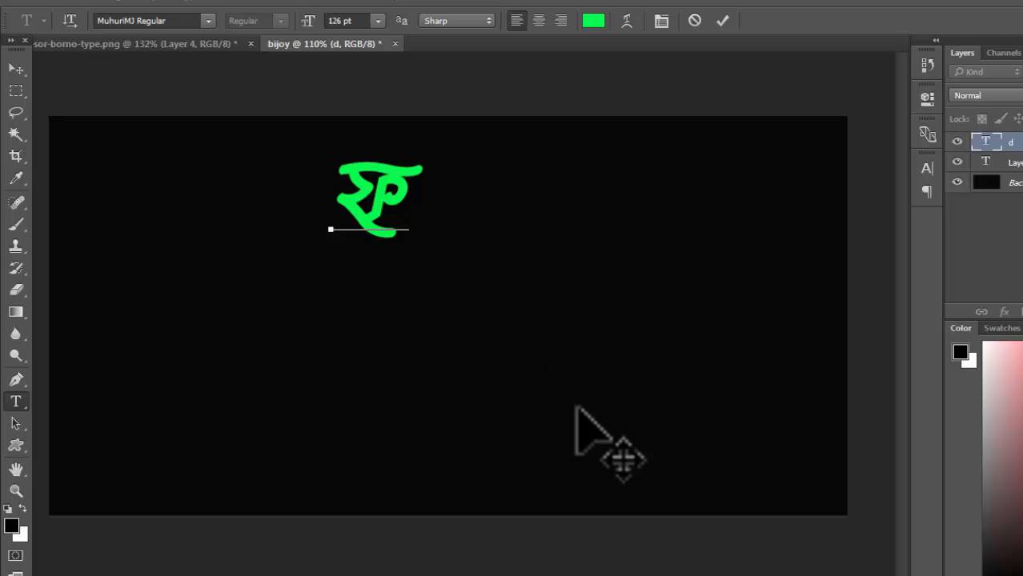
text(c)
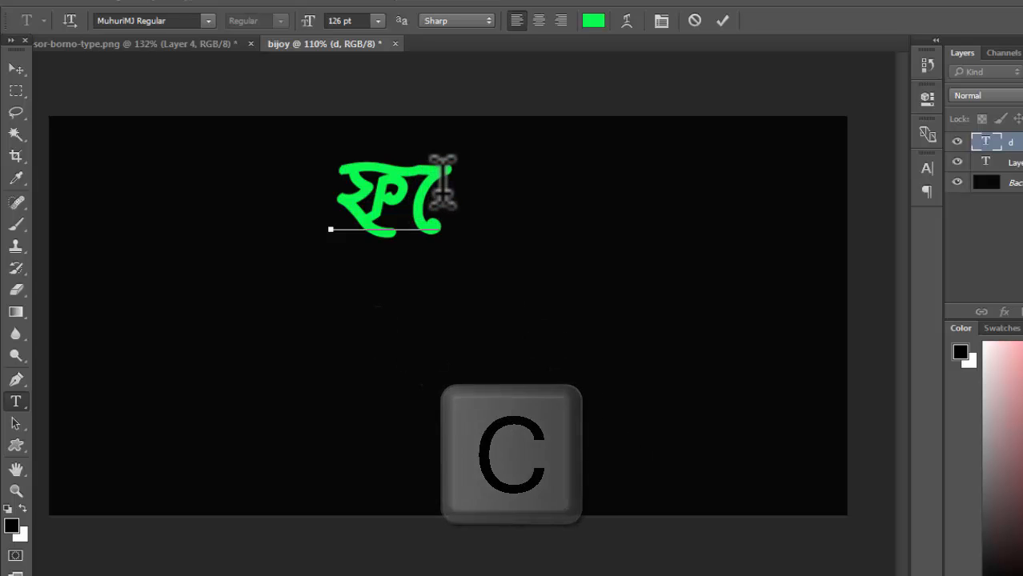
text(t)
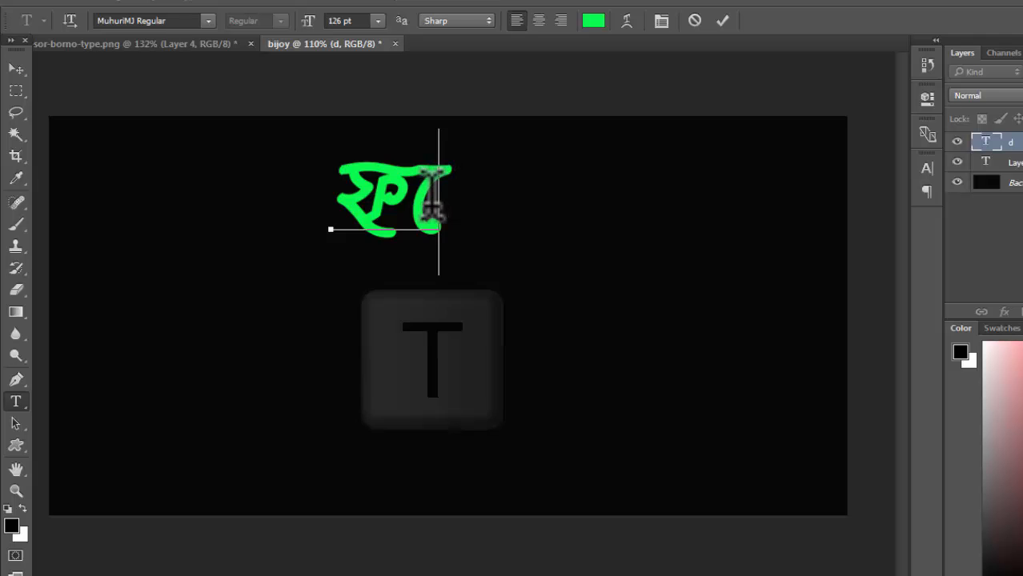
Look up the vowel sign া on the Bijoy keyboard layout and append it to the green text, making ফটো
click(193, 44)
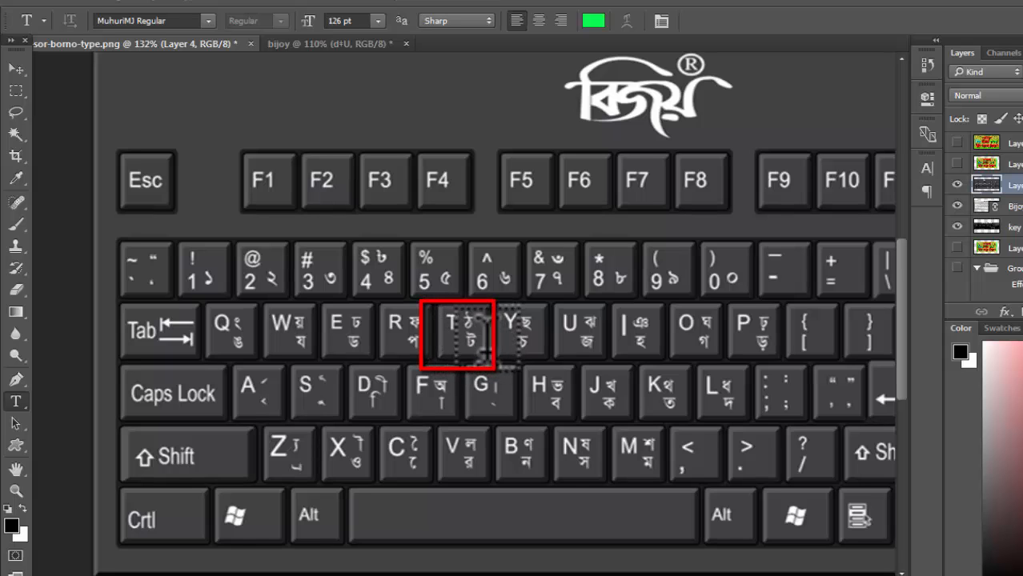
drag(485, 350, 434, 316)
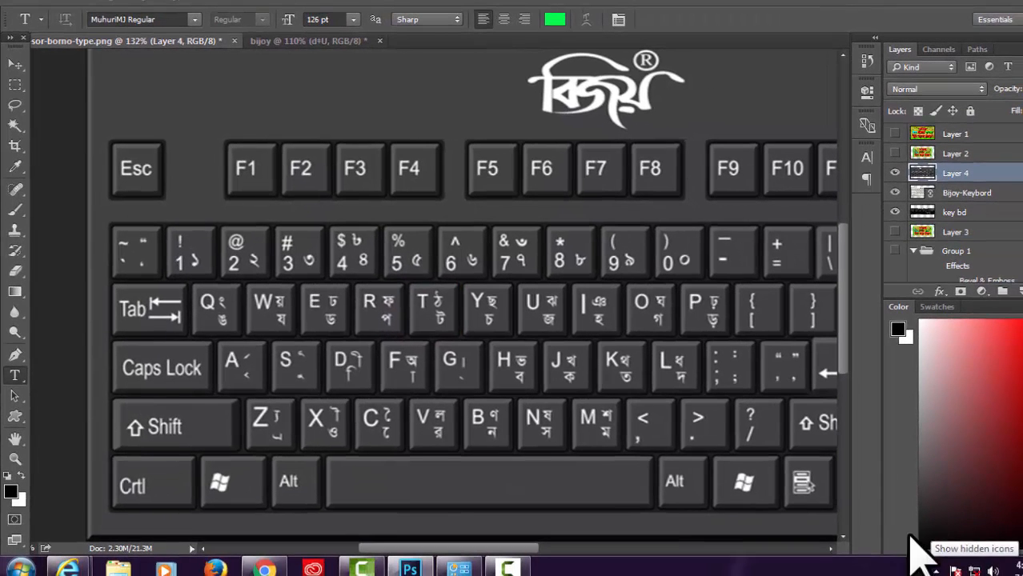
mouse_move(431, 316)
mouse_down()
mouse_move(468, 309)
mouse_move(405, 319)
mouse_move(729, 324)
mouse_move(308, 422)
mouse_move(450, 313)
mouse_move(439, 300)
mouse_up()
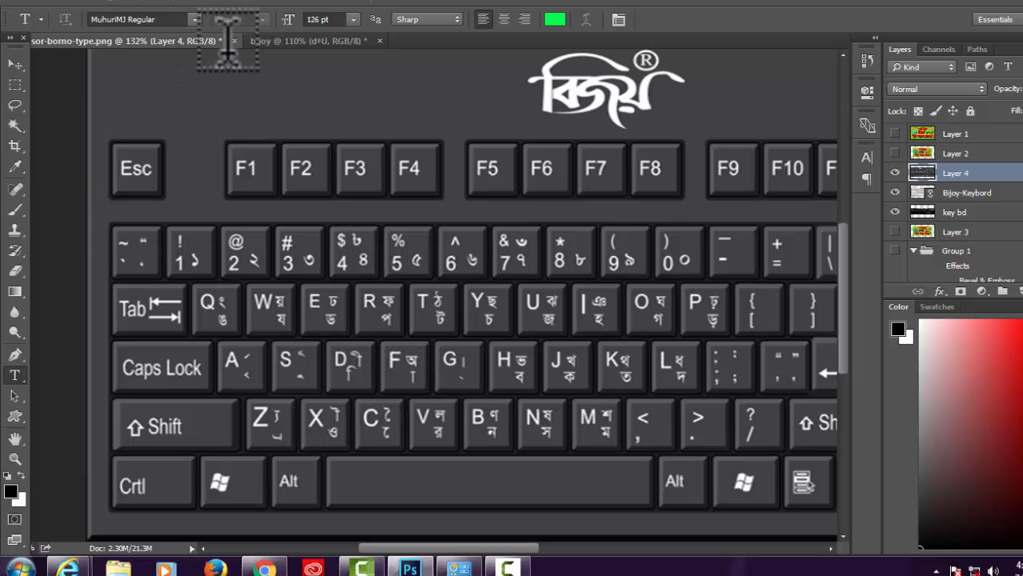
click(290, 41)
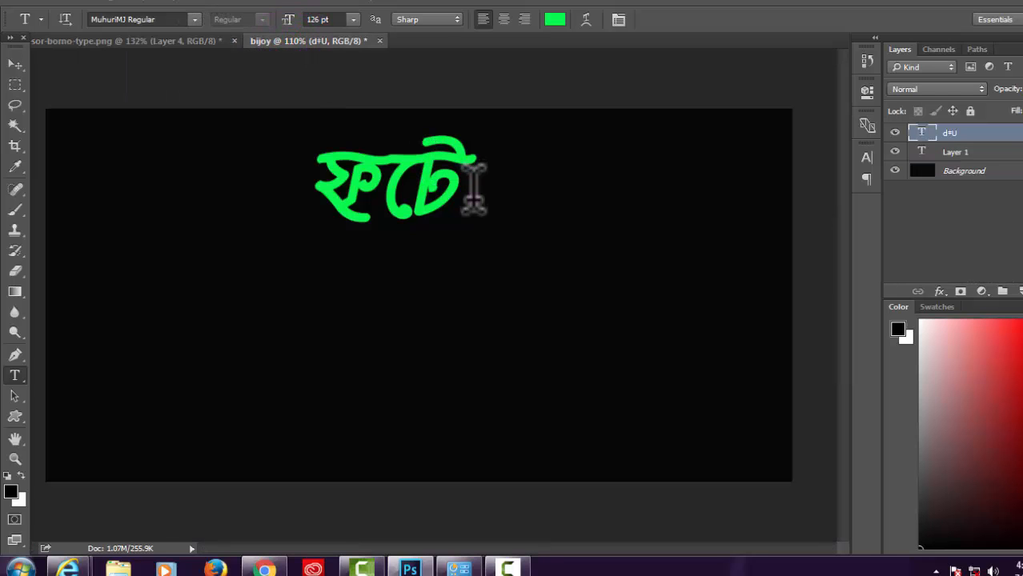
click(473, 196)
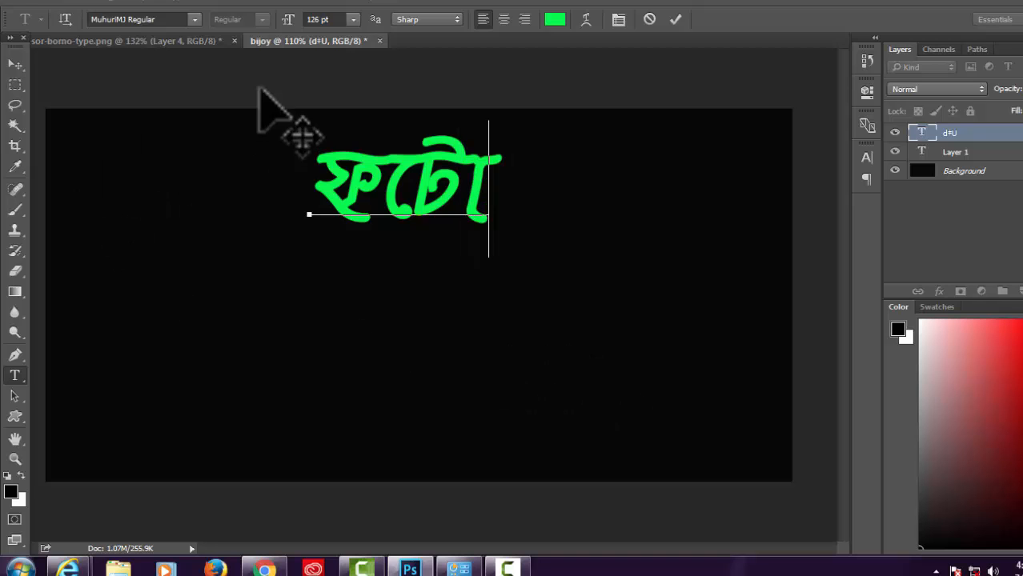
Try appending the unshifted letter ম to the word ফটো after finding its key on the keyboard layout
click(180, 41)
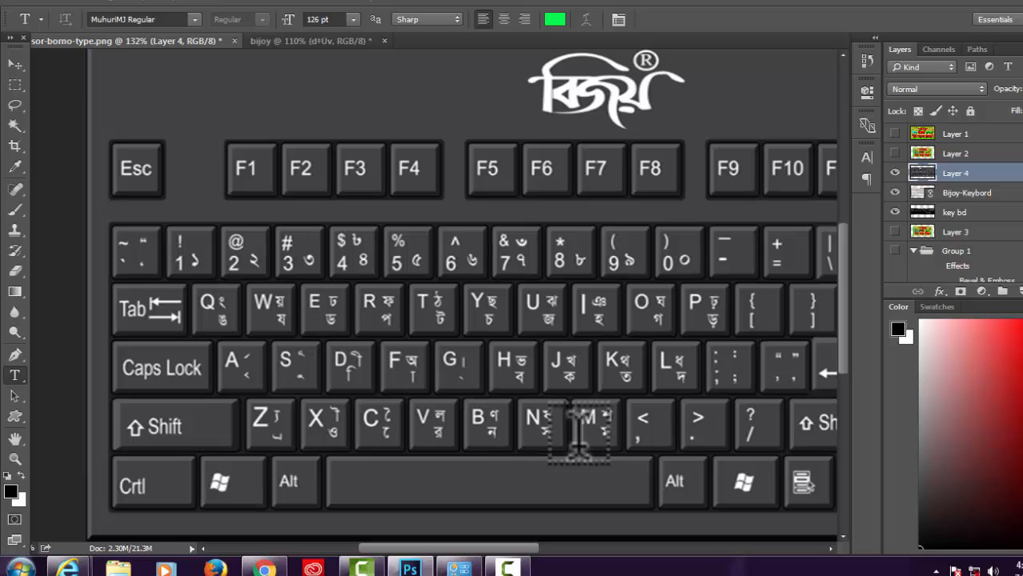
click(314, 41)
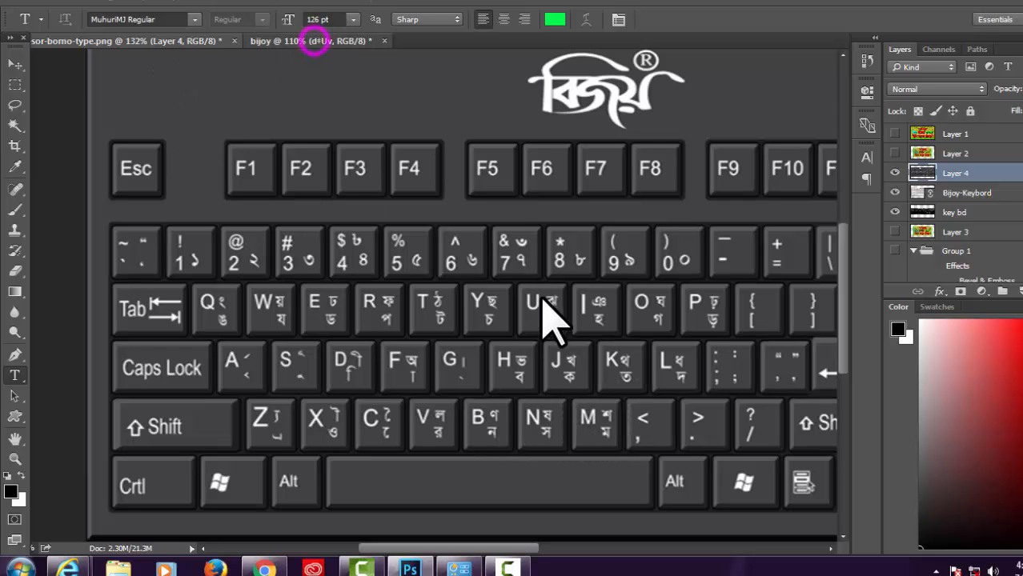
click(500, 198)
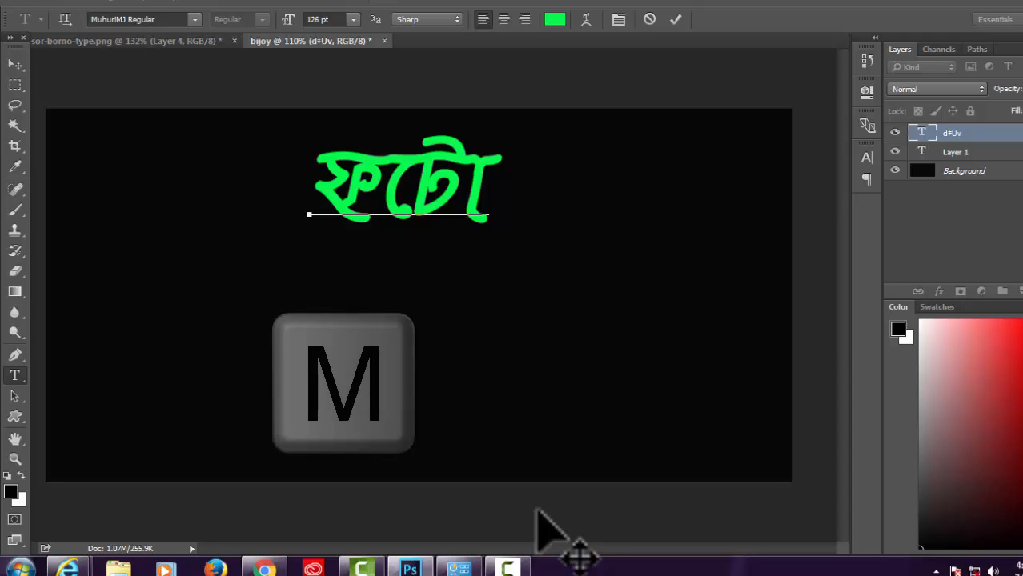
text(m)
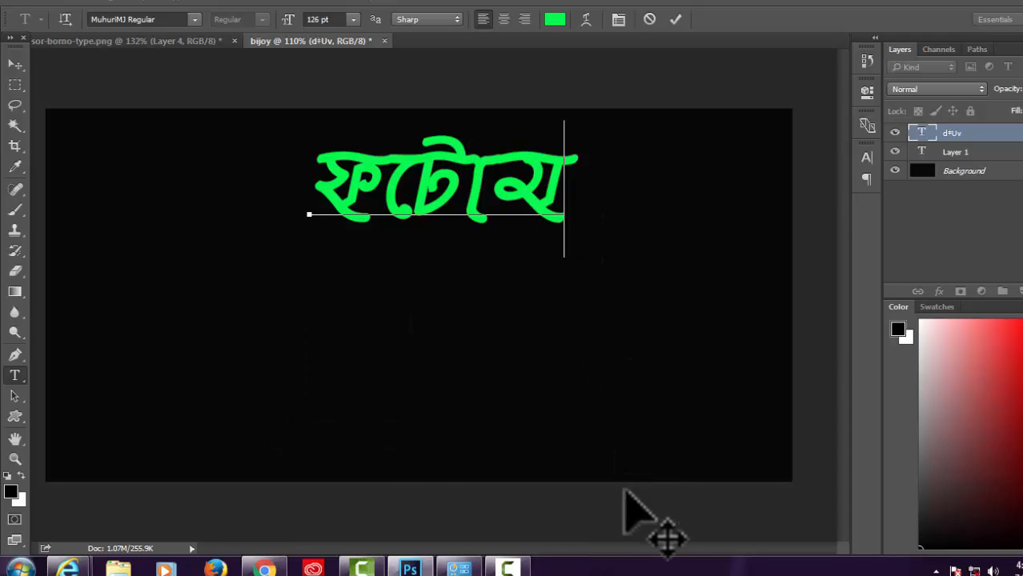
key(ctrl+Tab)
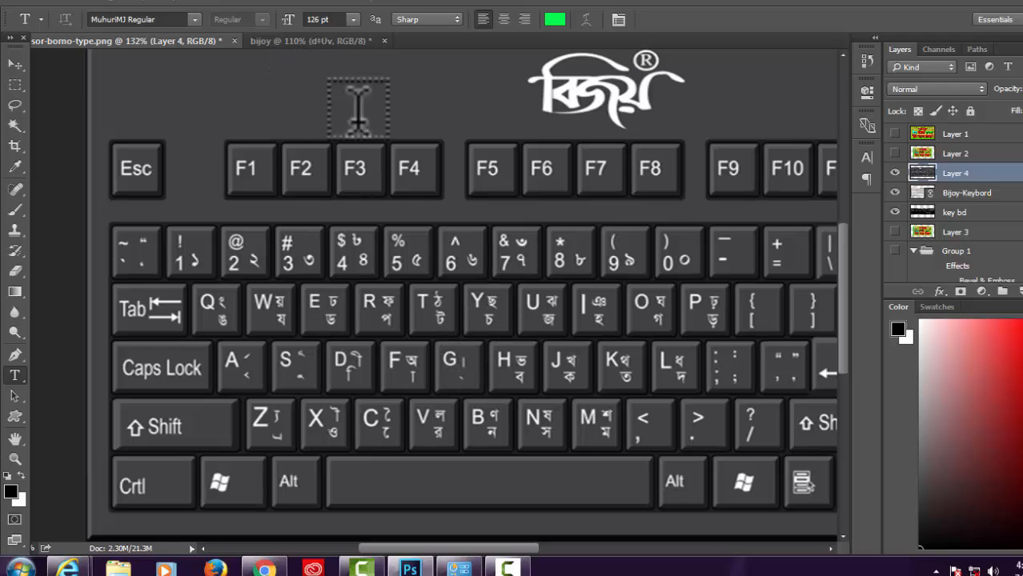
Return to the bijoy document and append the shifted consonant শ to the green text, making ফটোশ
click(336, 41)
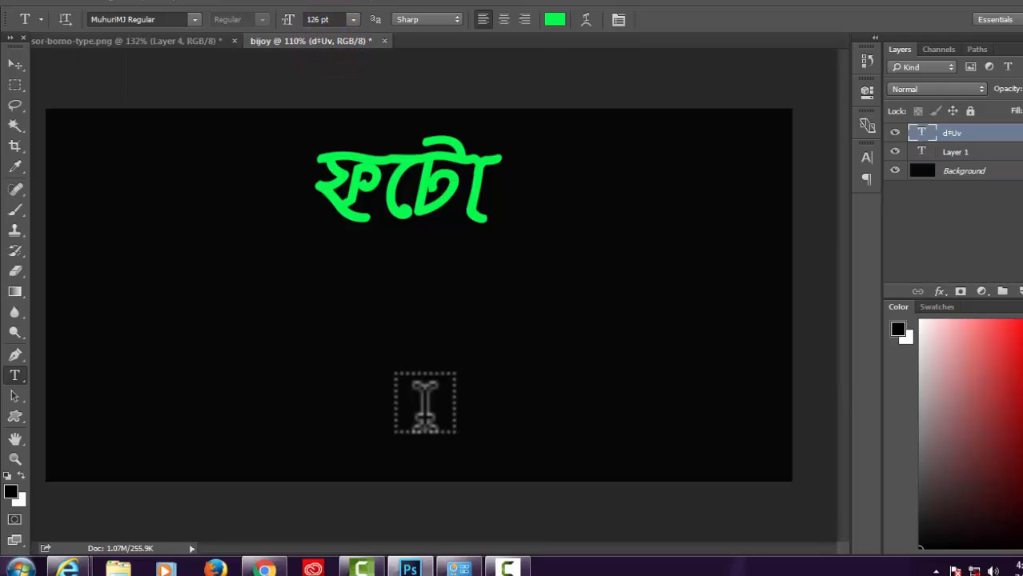
click(502, 200)
key(shift)
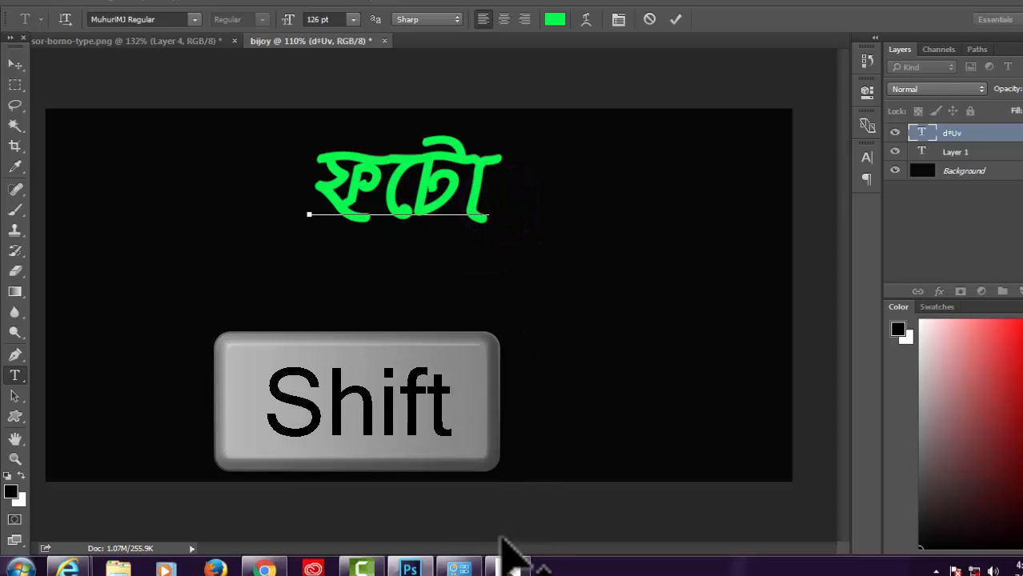
text(M)
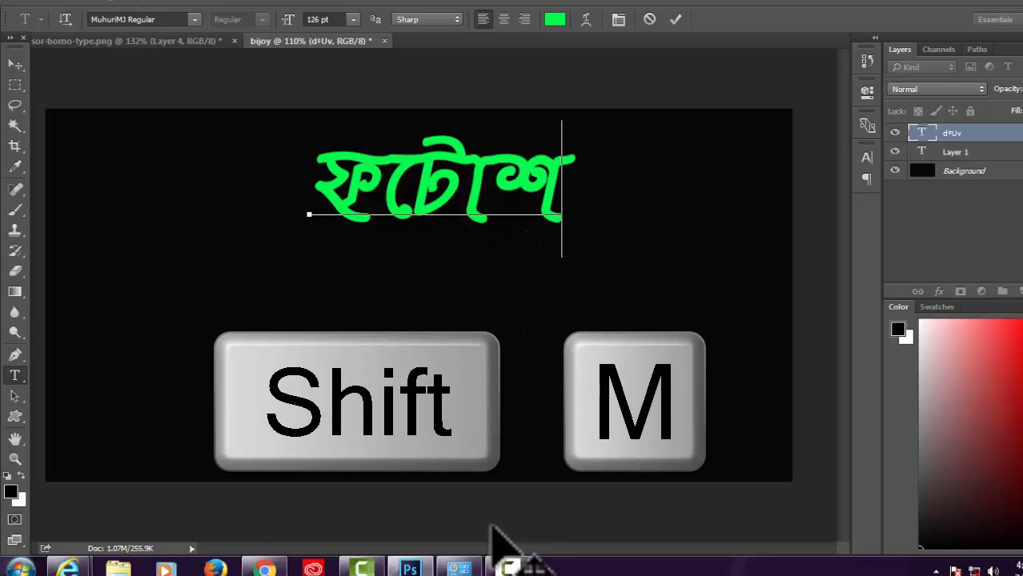
Look up প on the keyboard layout, append it to complete the word ফটোশপ, and move the word to the middle of the canvas
click(212, 40)
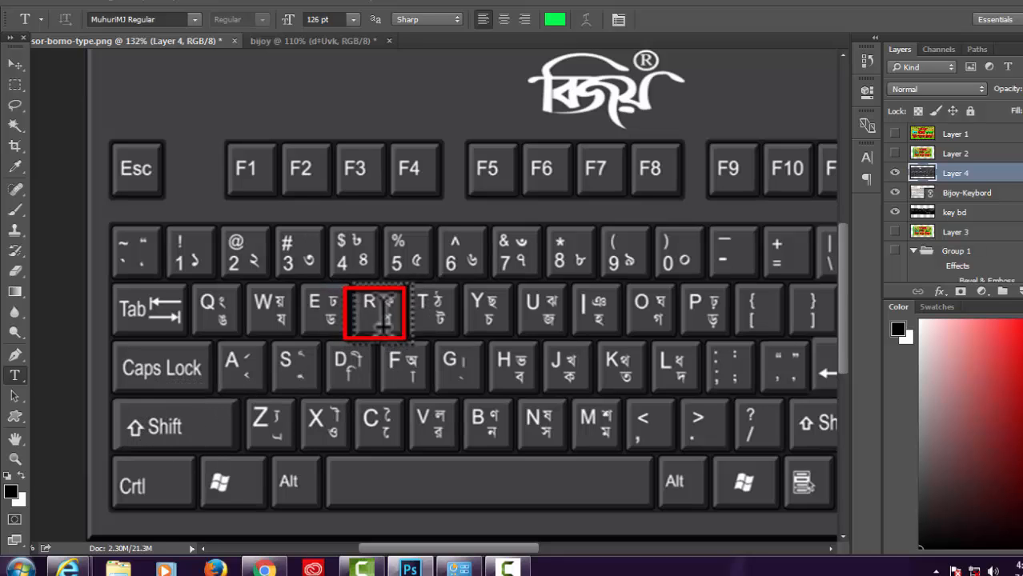
click(327, 37)
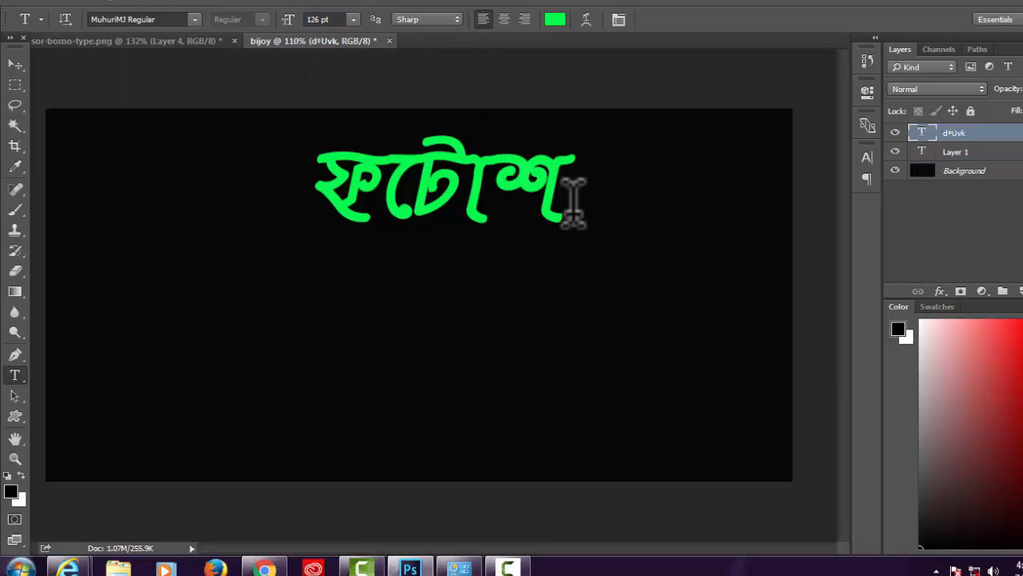
click(571, 209)
text(r)
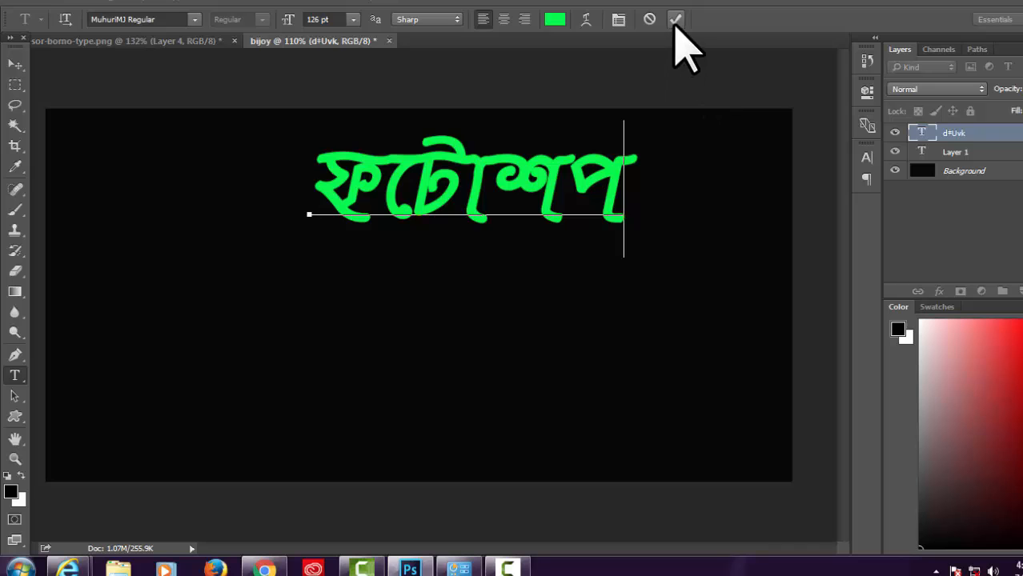
click(675, 19)
click(14, 64)
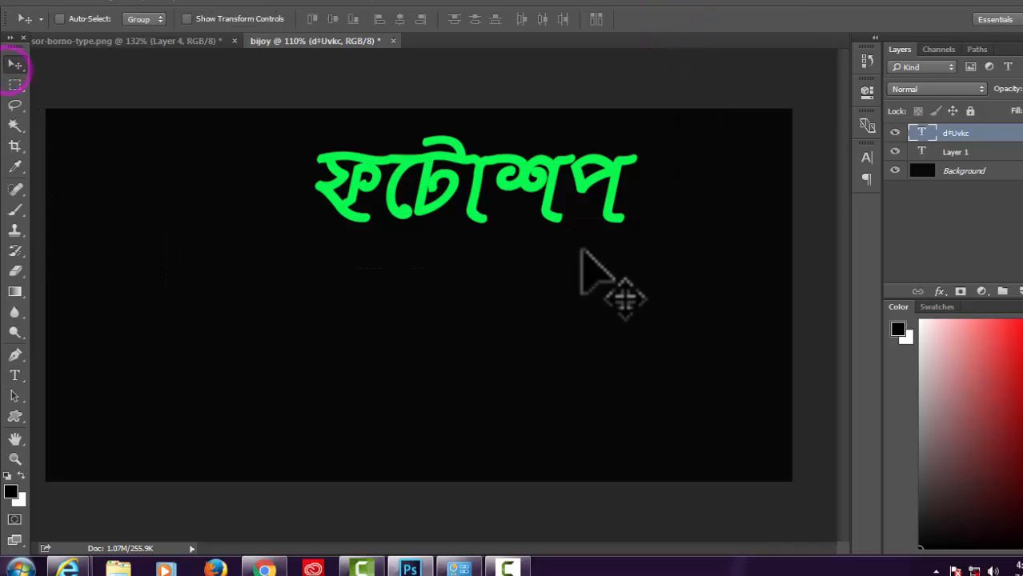
drag(477, 230, 388, 326)
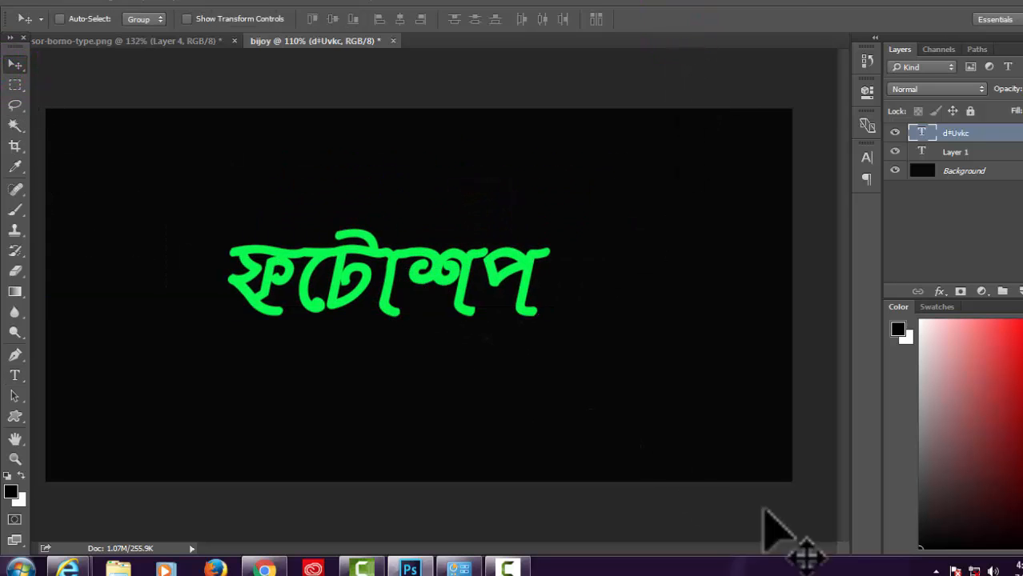
Examine the vowel-sign and consonant keys on the Bijoy layout in sor-borno-type.png, including a view of the whole keyboard
click(183, 41)
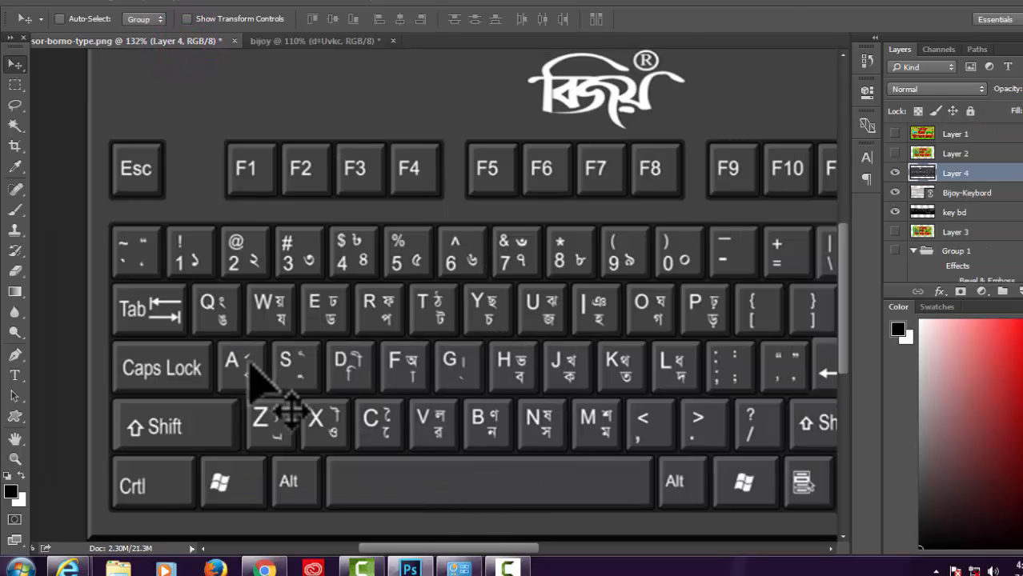
click(304, 41)
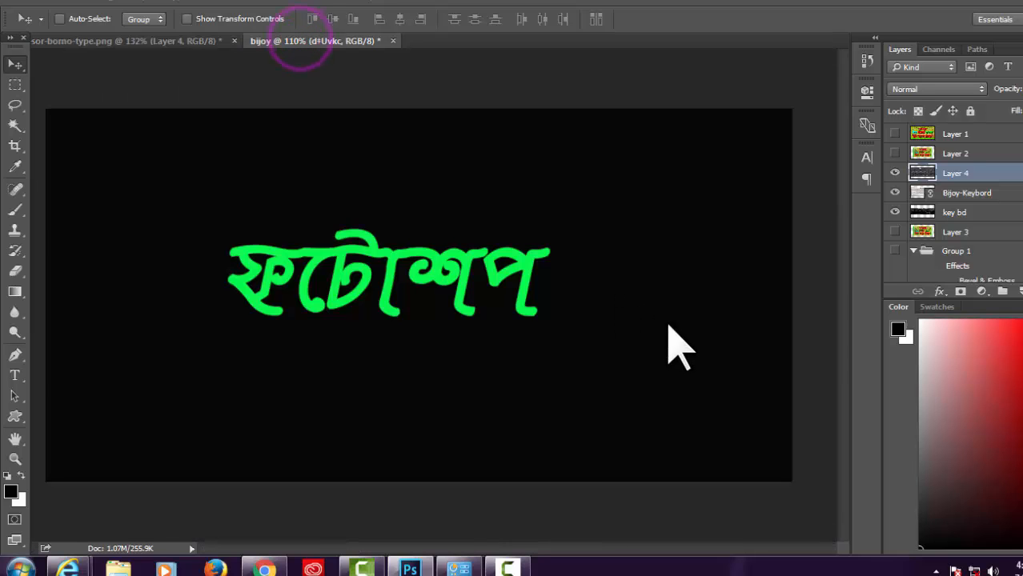
click(93, 39)
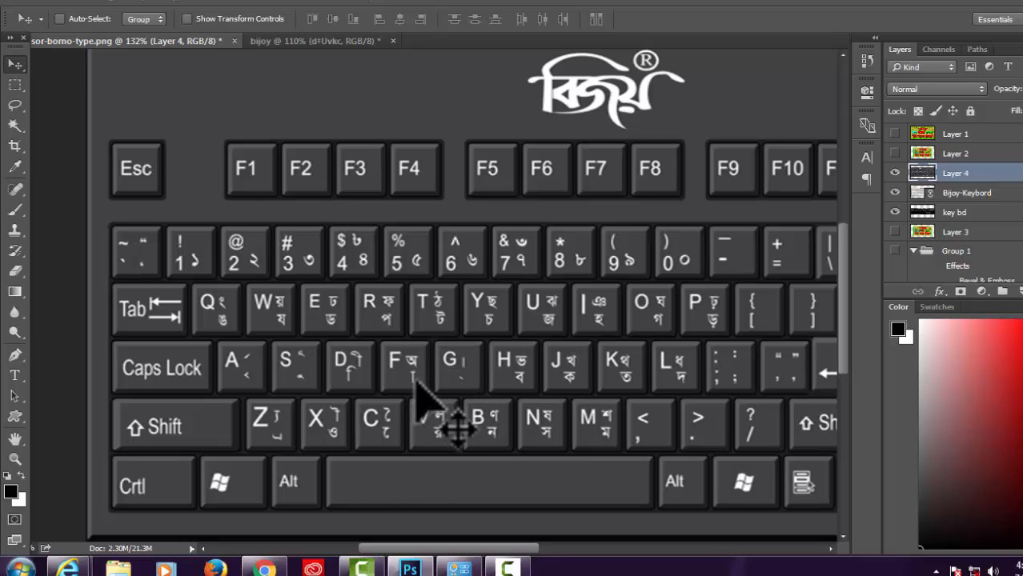
drag(415, 382, 350, 374)
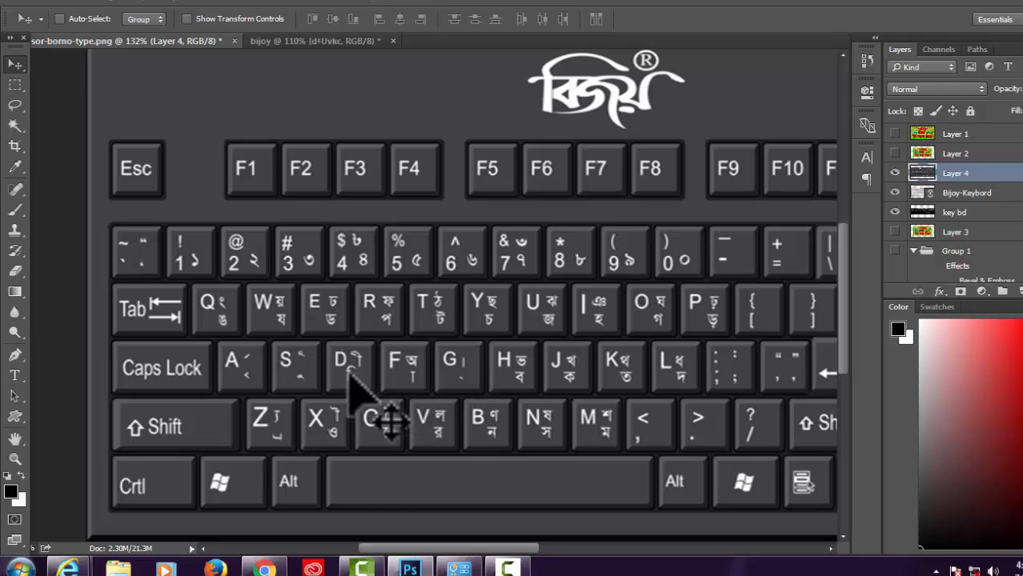
drag(350, 374, 470, 360)
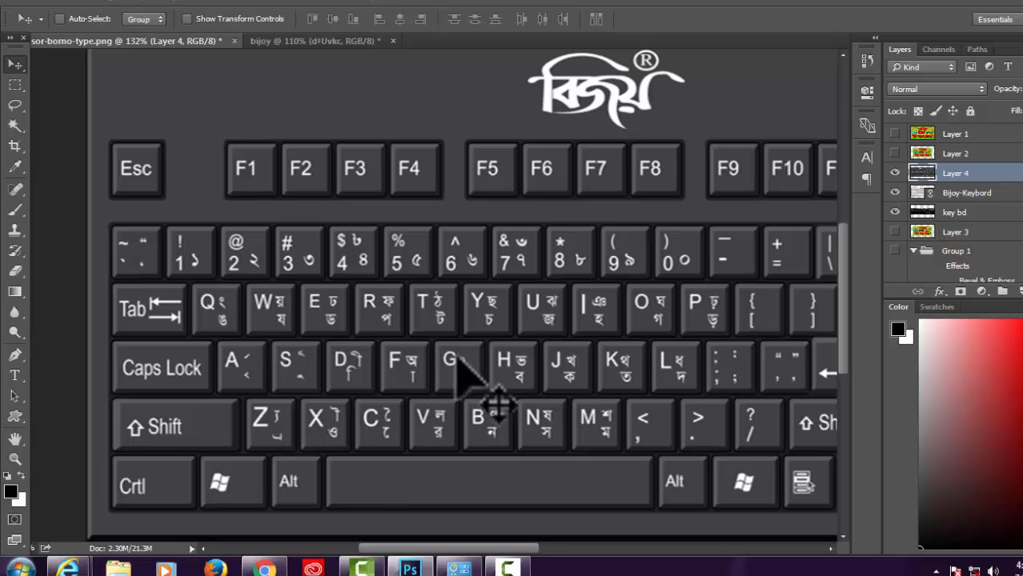
drag(472, 369, 370, 391)
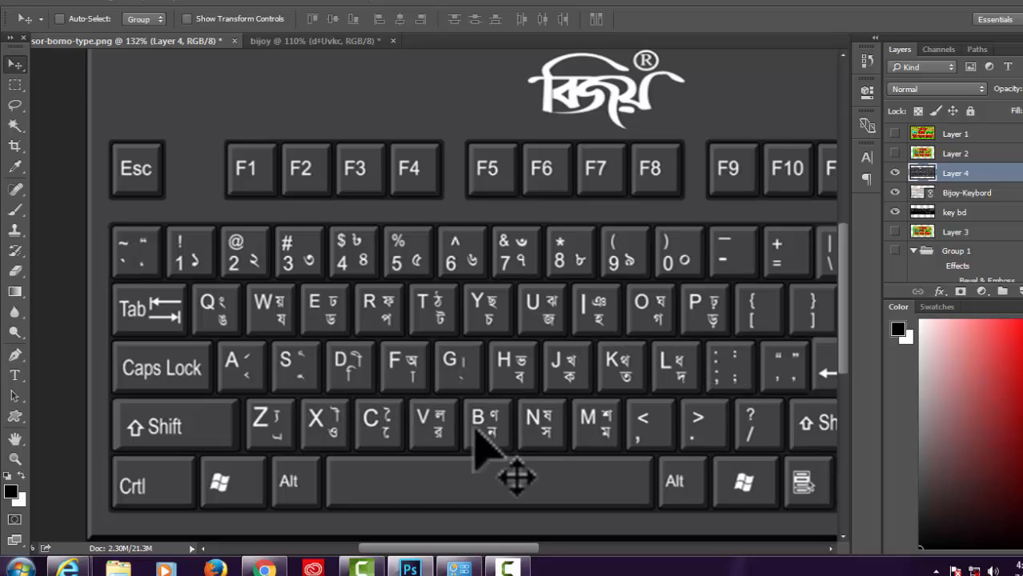
drag(441, 550, 464, 552)
drag(215, 333, 410, 373)
drag(346, 393, 429, 394)
scroll(437, 400, down, 2)
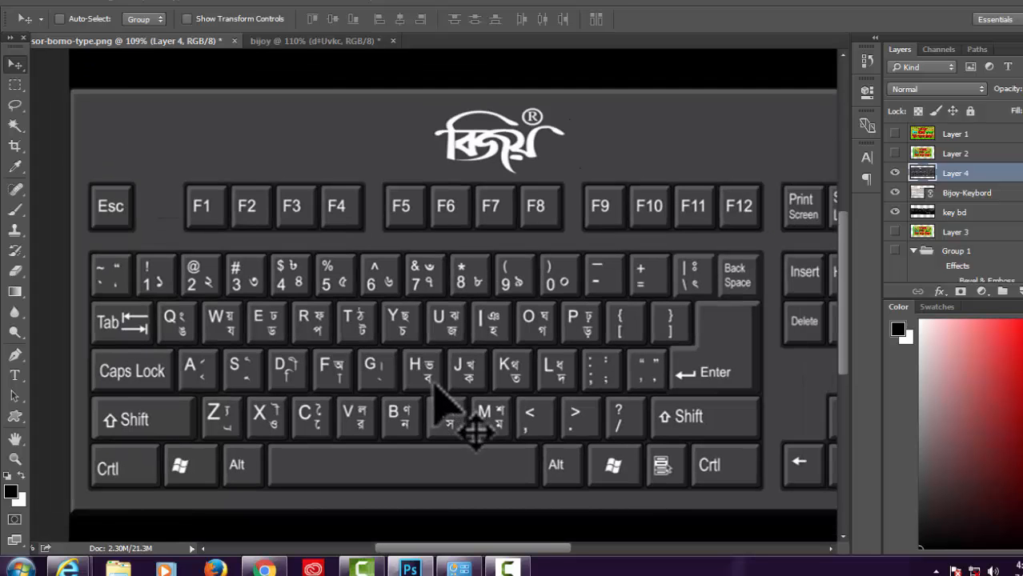
scroll(440, 404, down, 1)
scroll(436, 390, down, 3)
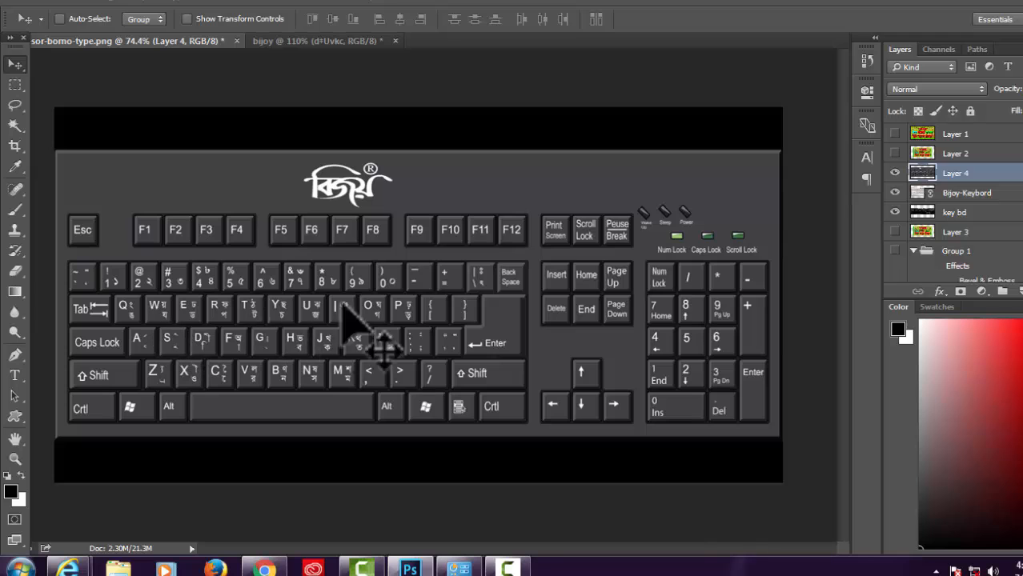
scroll(352, 418, up, 1)
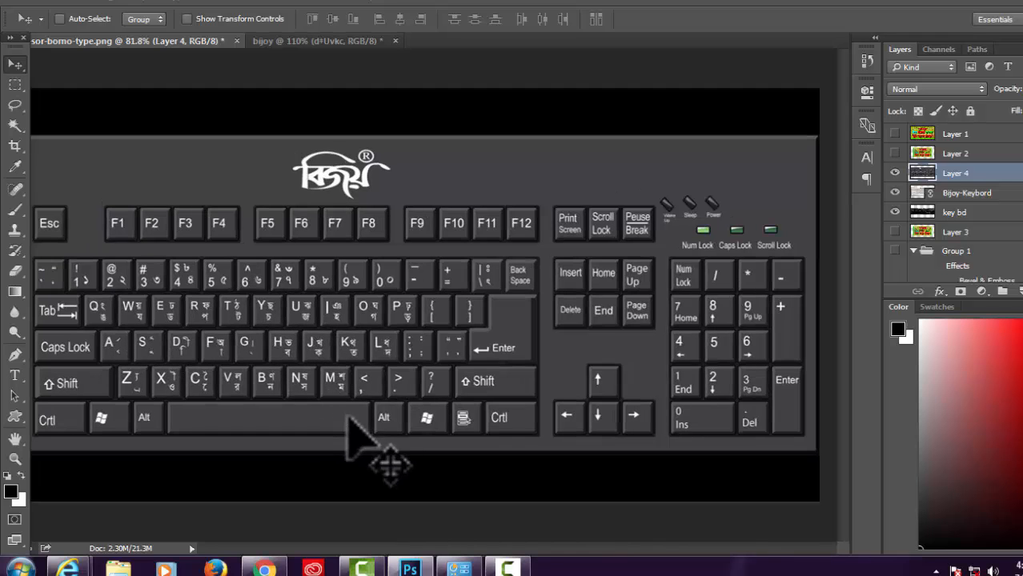
scroll(352, 436, down, 1)
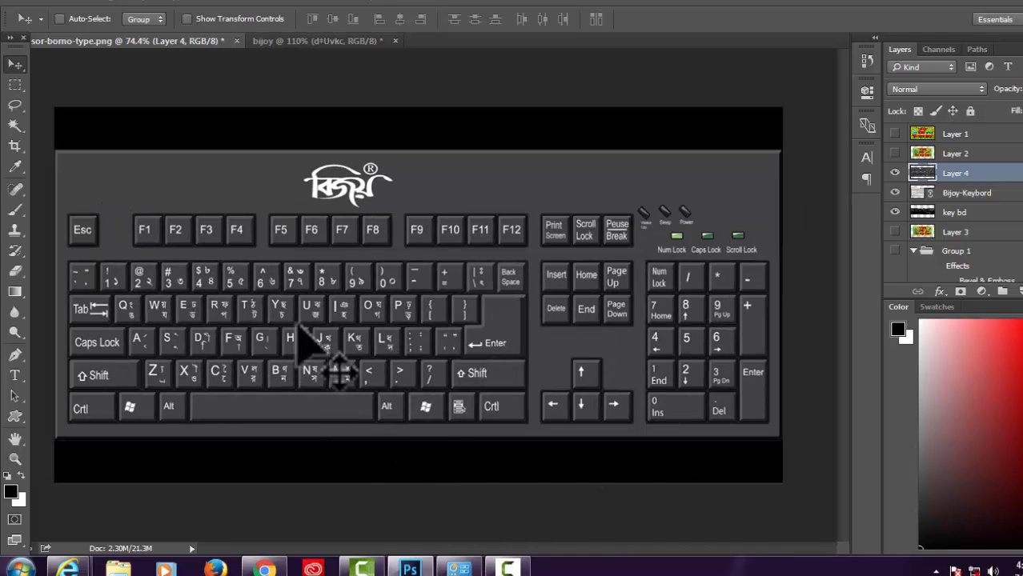